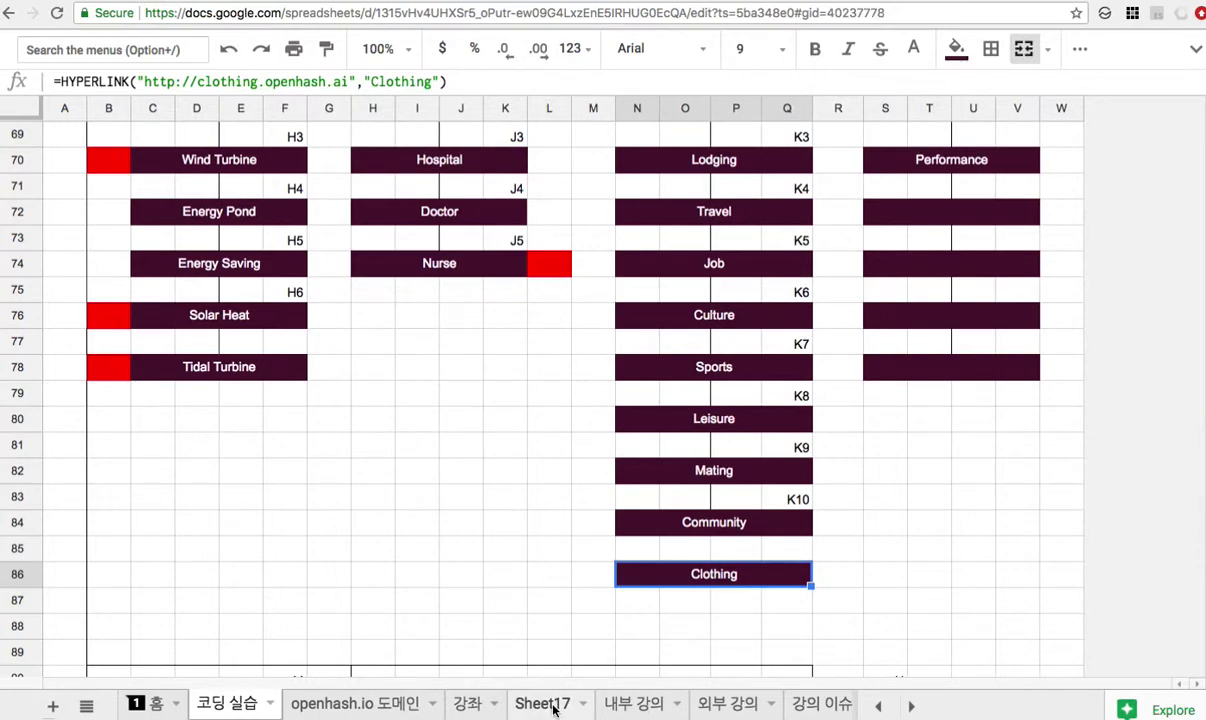
- On Sheet17, enter the title "Clothing" in row 2 and "1. 의류 제품 = 몸에 닿은 모든 것" in row 3
text(Clothing)
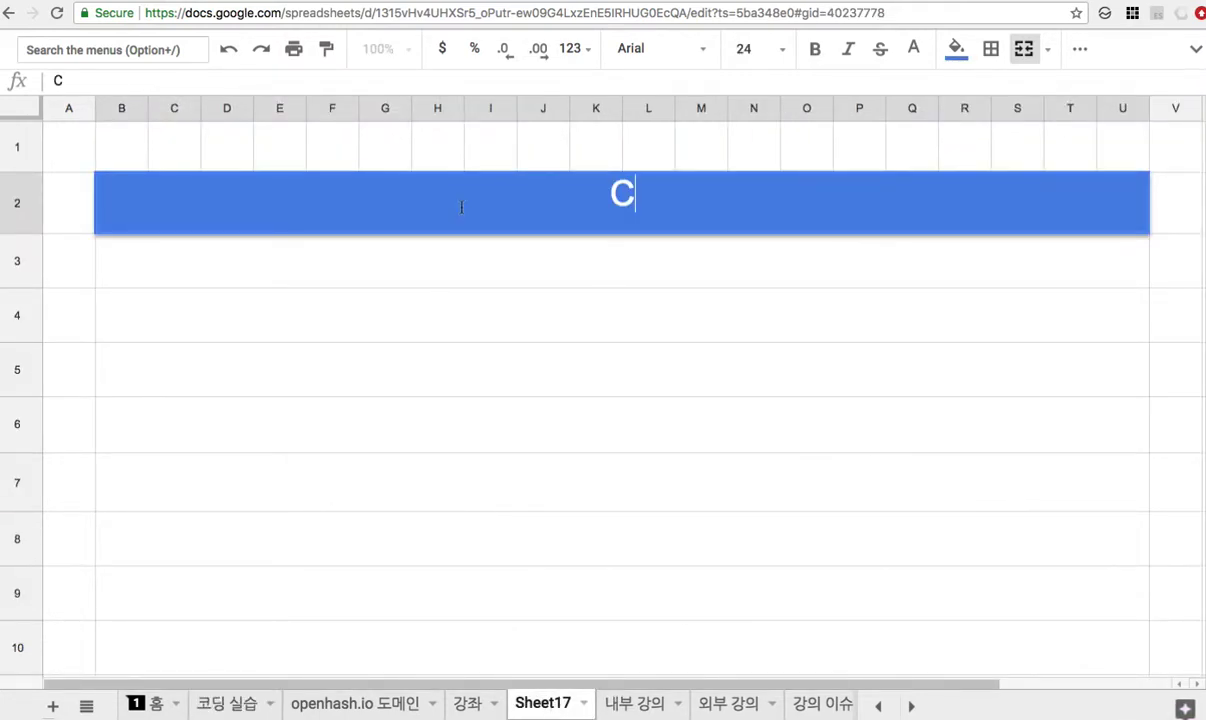
key(Return)
text(1. )
text(dm)
key(BackSpace)
key(BackSpace)
text(월류 제품)
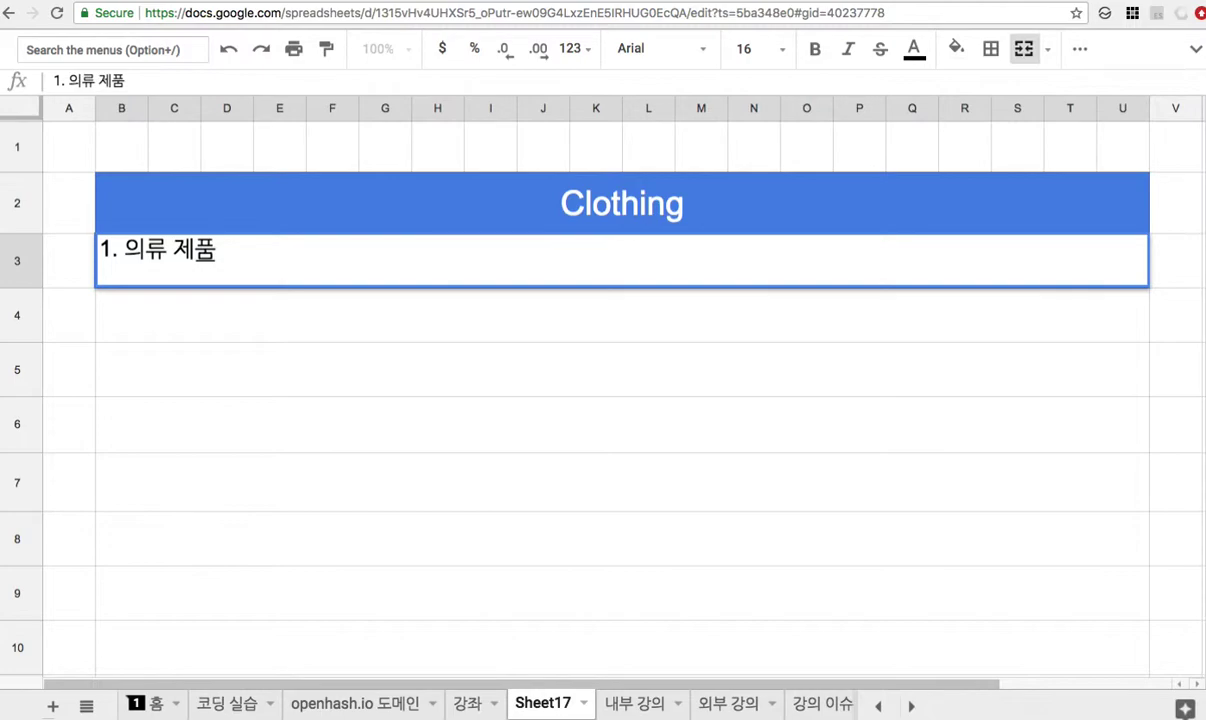
text( =)
text( 몸에 닿으)
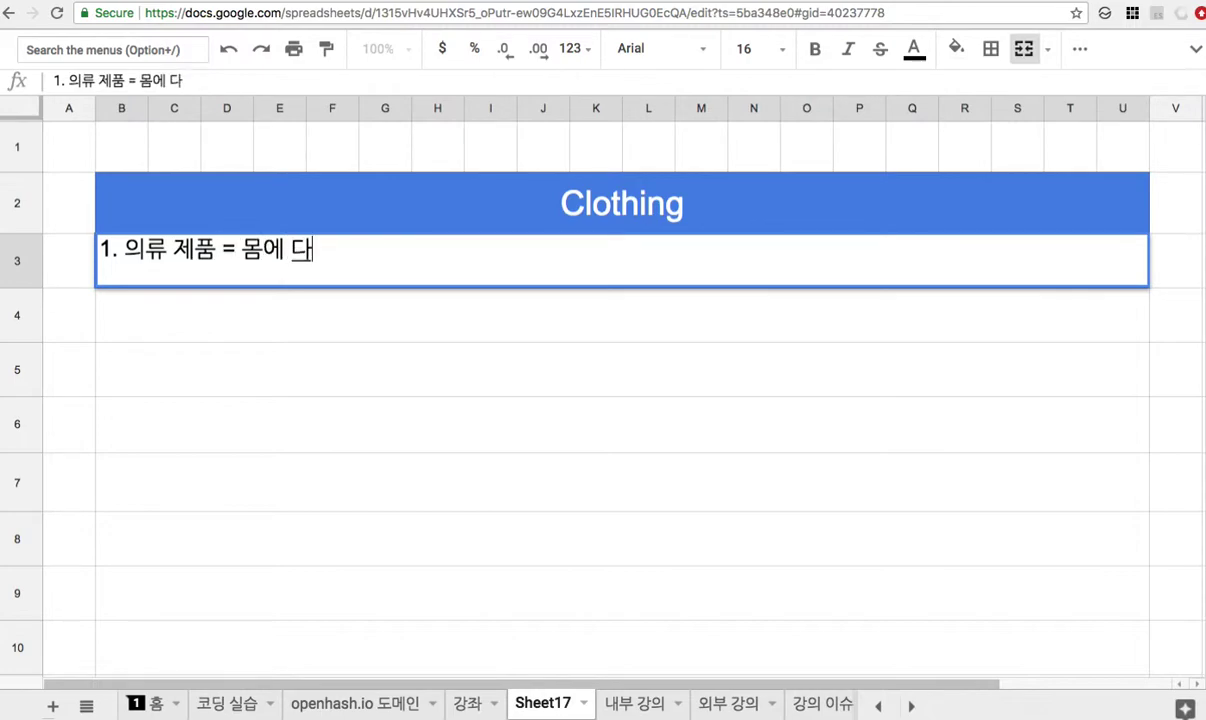
text(ㄴ 모든 것)
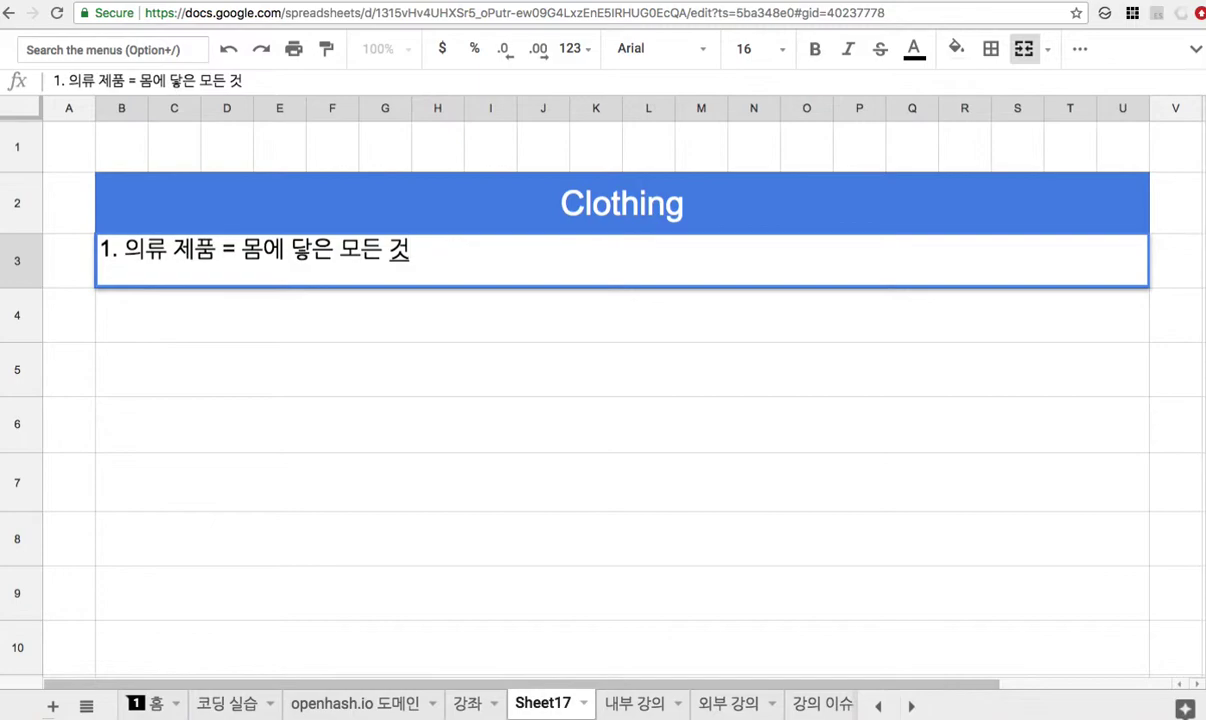
key(Return)
- Enter "2. 교육 도시 시민들이 인간적 존엄성을 유지하는 데 필수적인 의류 상품을 도시가 공급." in row 4
text(2. )
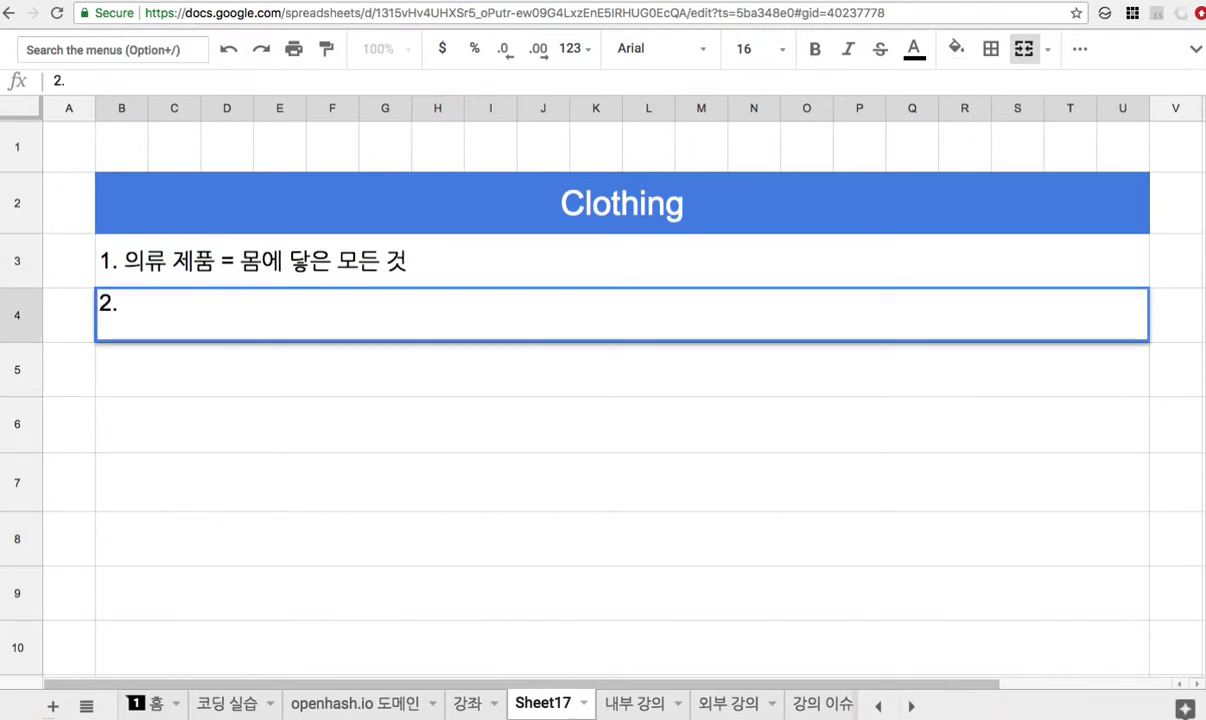
text(교육 도시)
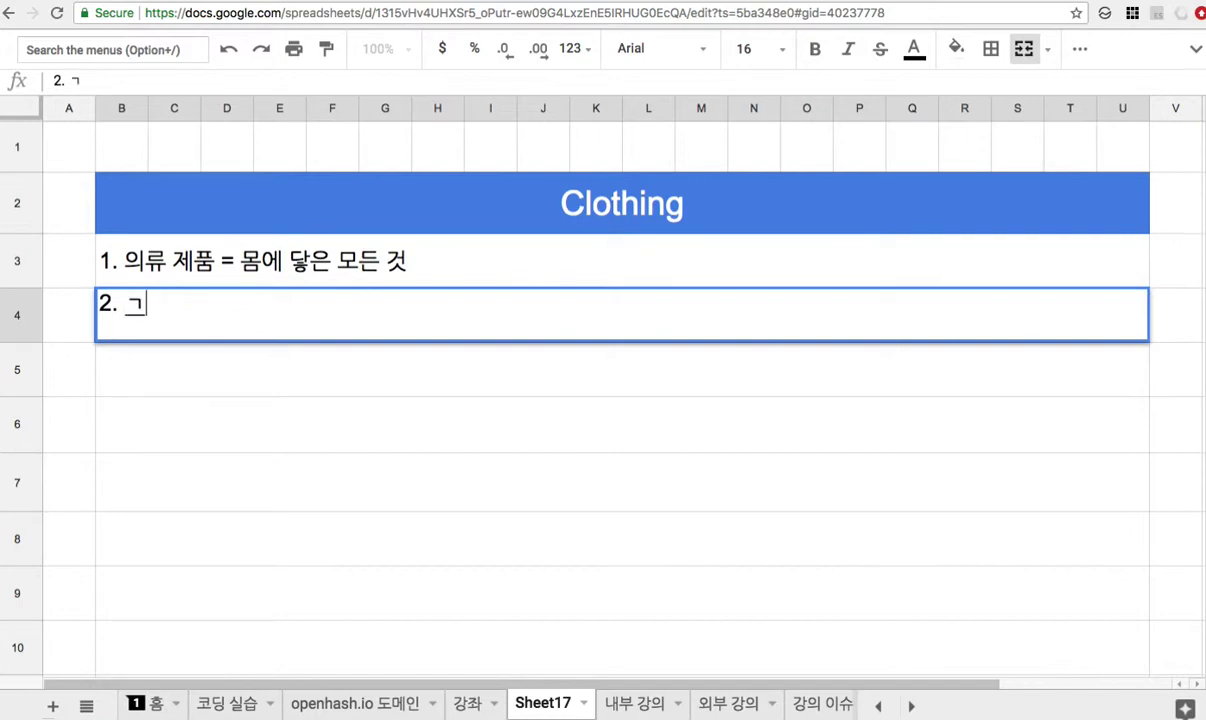
text( 시)
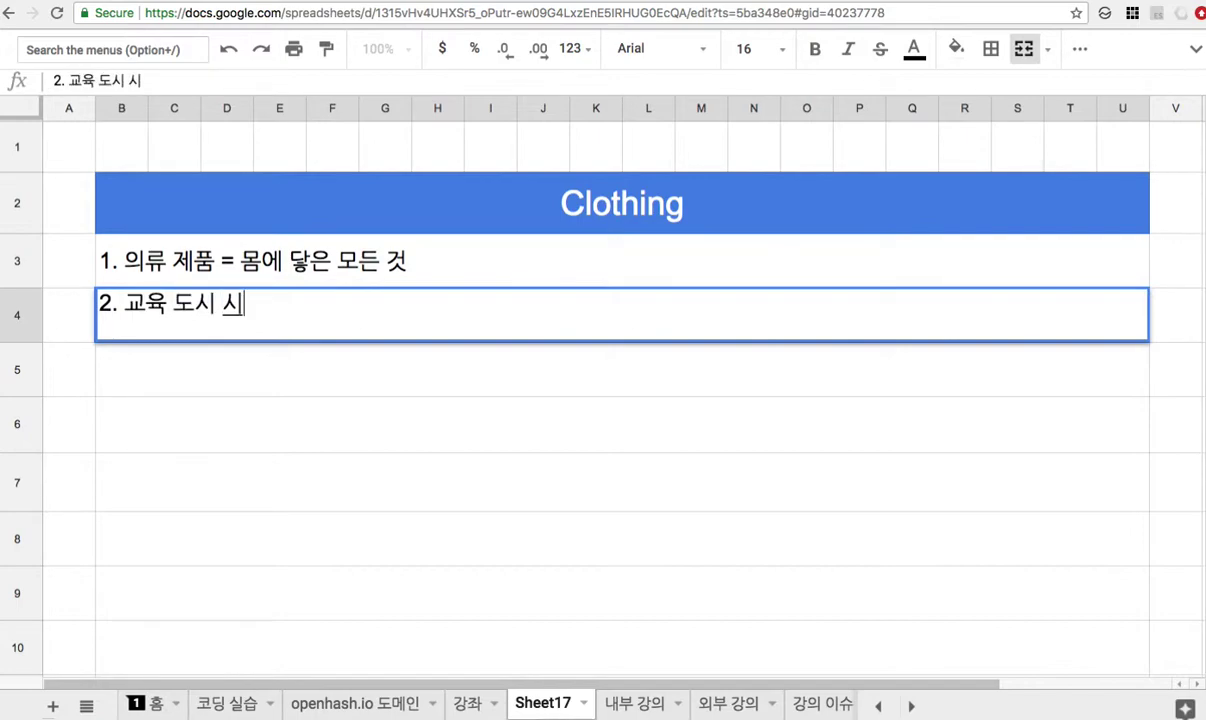
text(민들이 인)
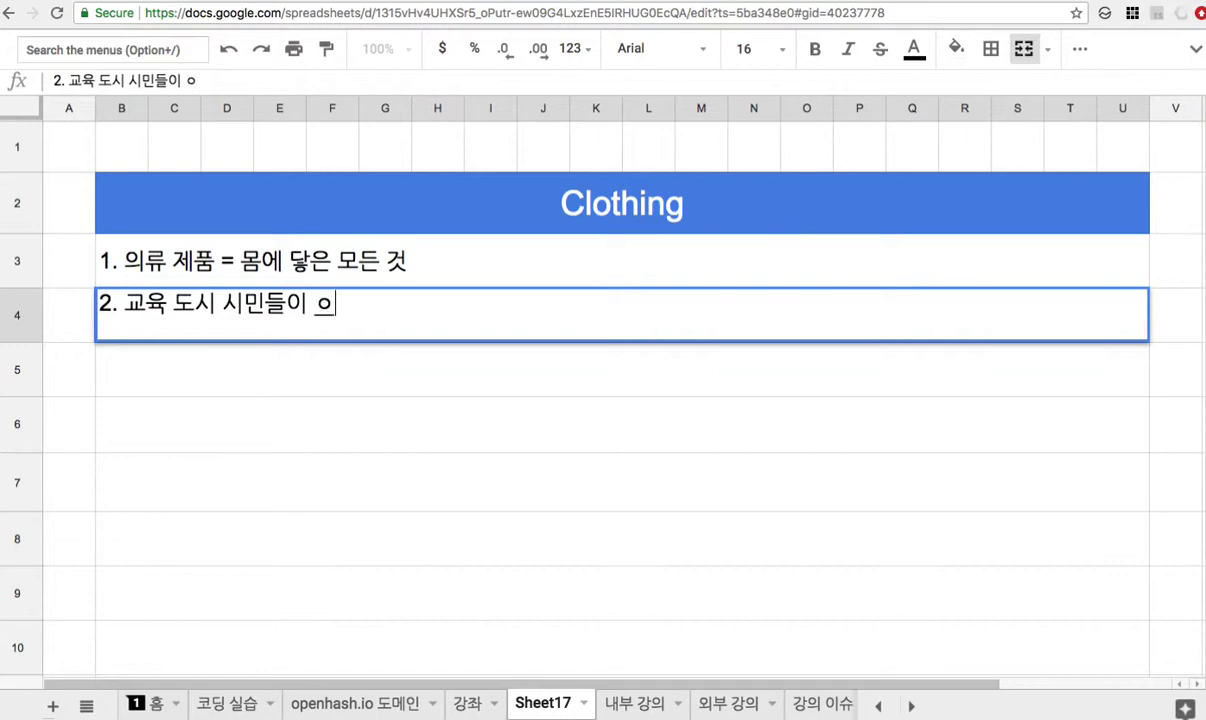
text(간적 존엄)
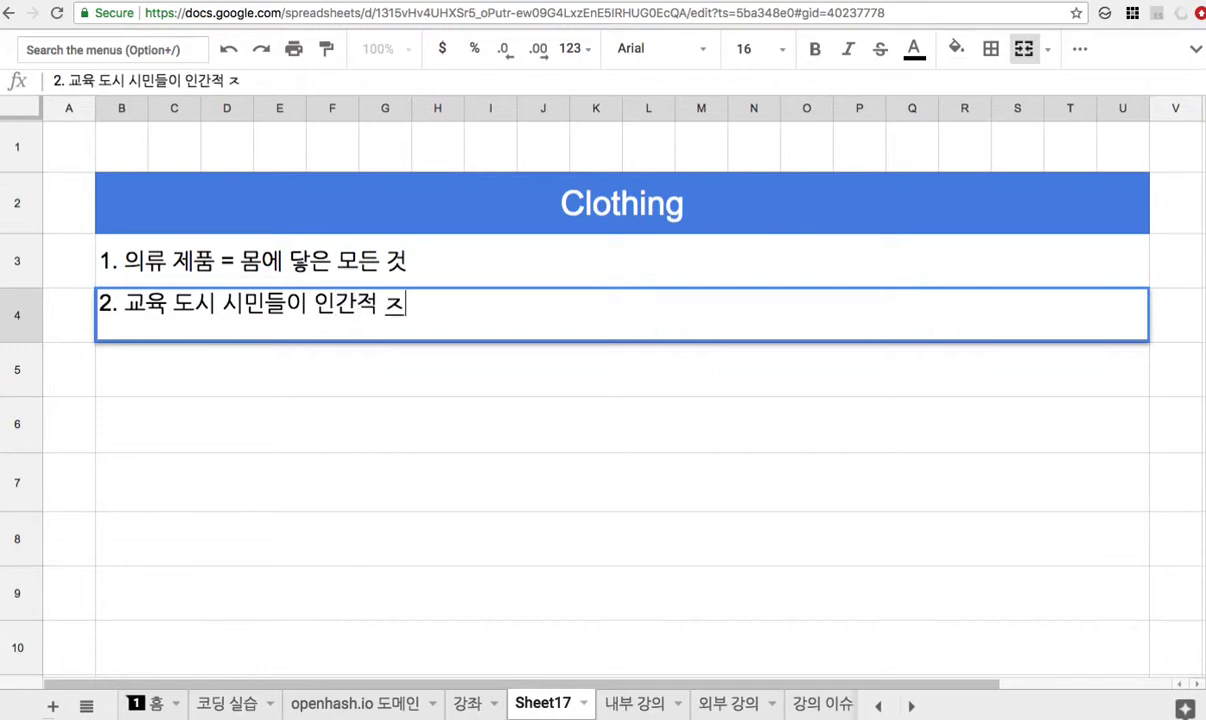
text(성을)
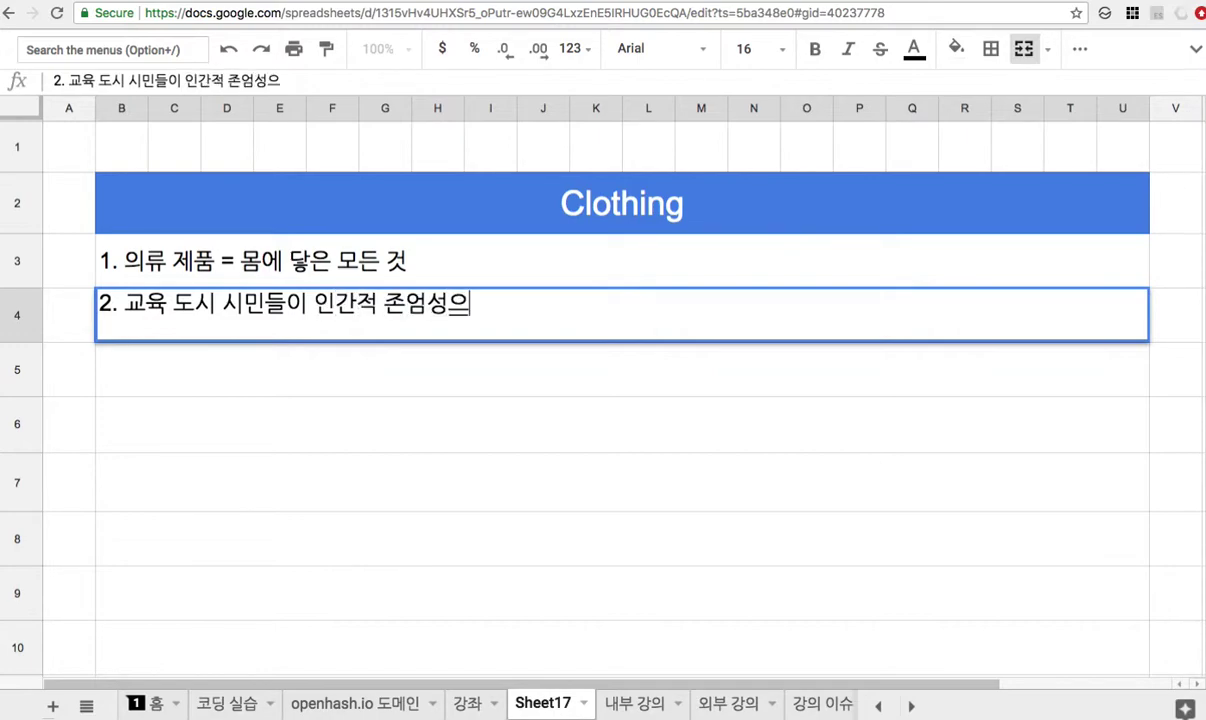
text( 유)
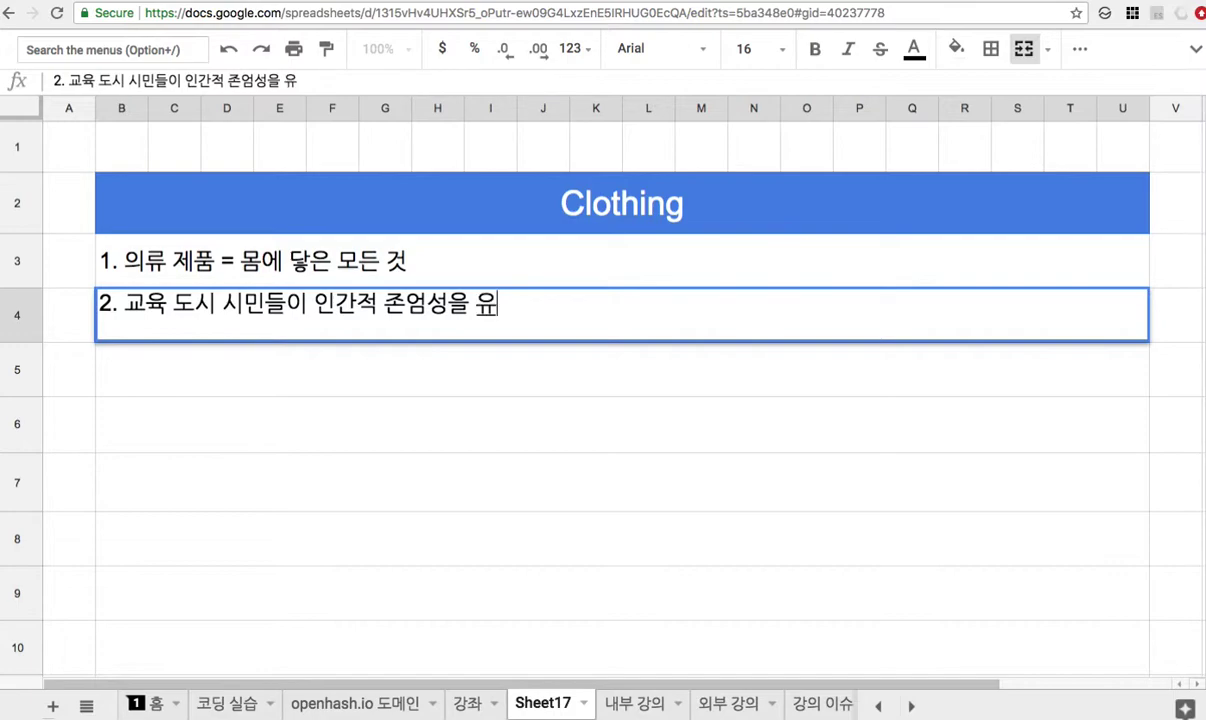
text(지하는 ㄷ데 필)
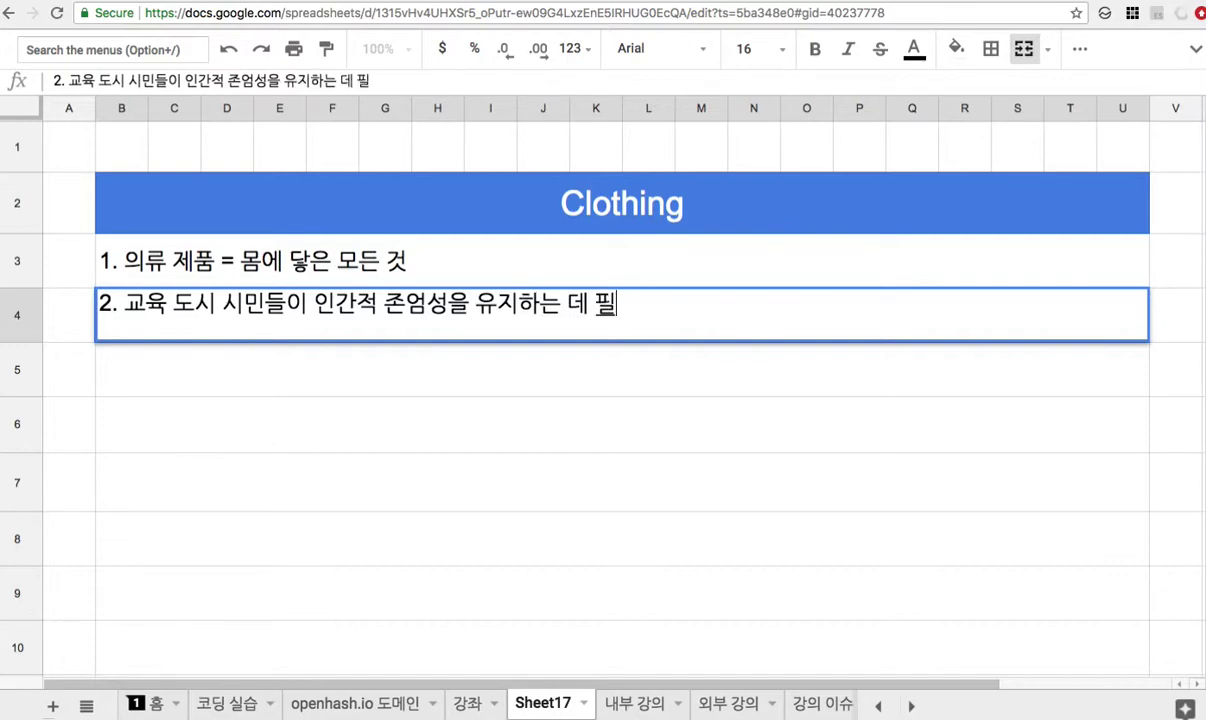
text(수적인 의료)
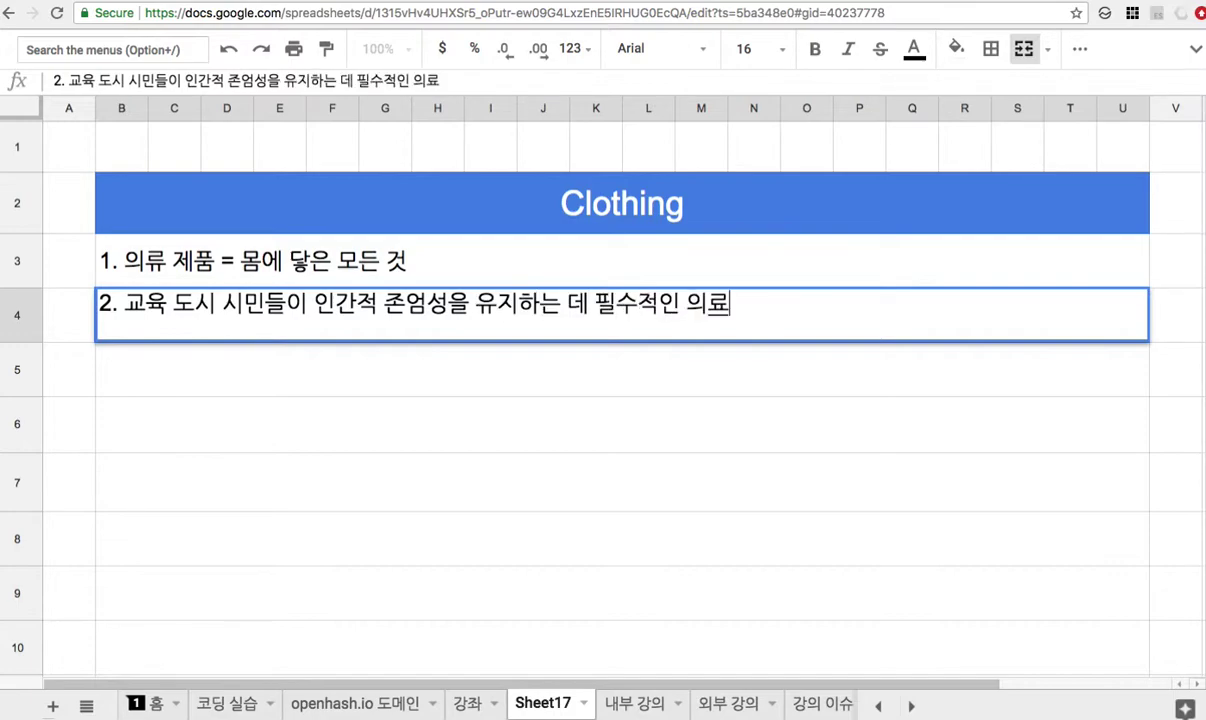
key(BackSpace)
text(류 상품을 도시가 공급.)
key(Return)
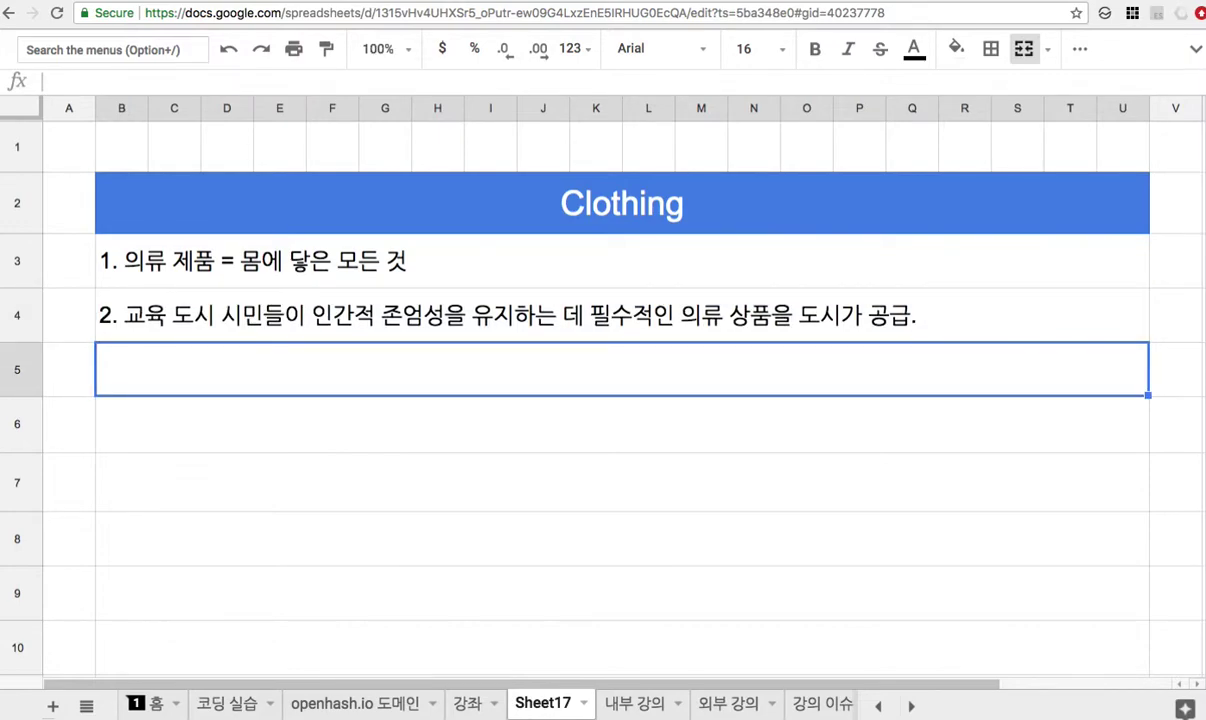
- Enter the clothing item list "3. 옷, 신발, 모자, 내의, 운동복, 여성용품..." in row 5
text(3. )
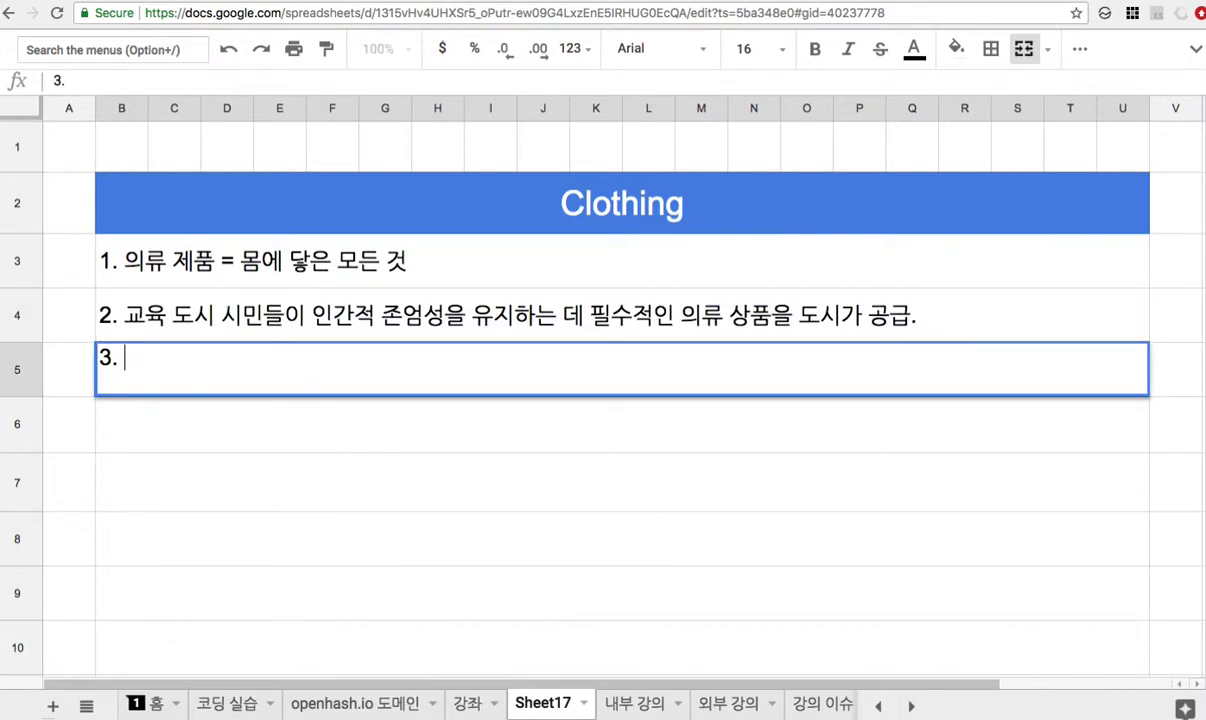
text(옷, 신발, )
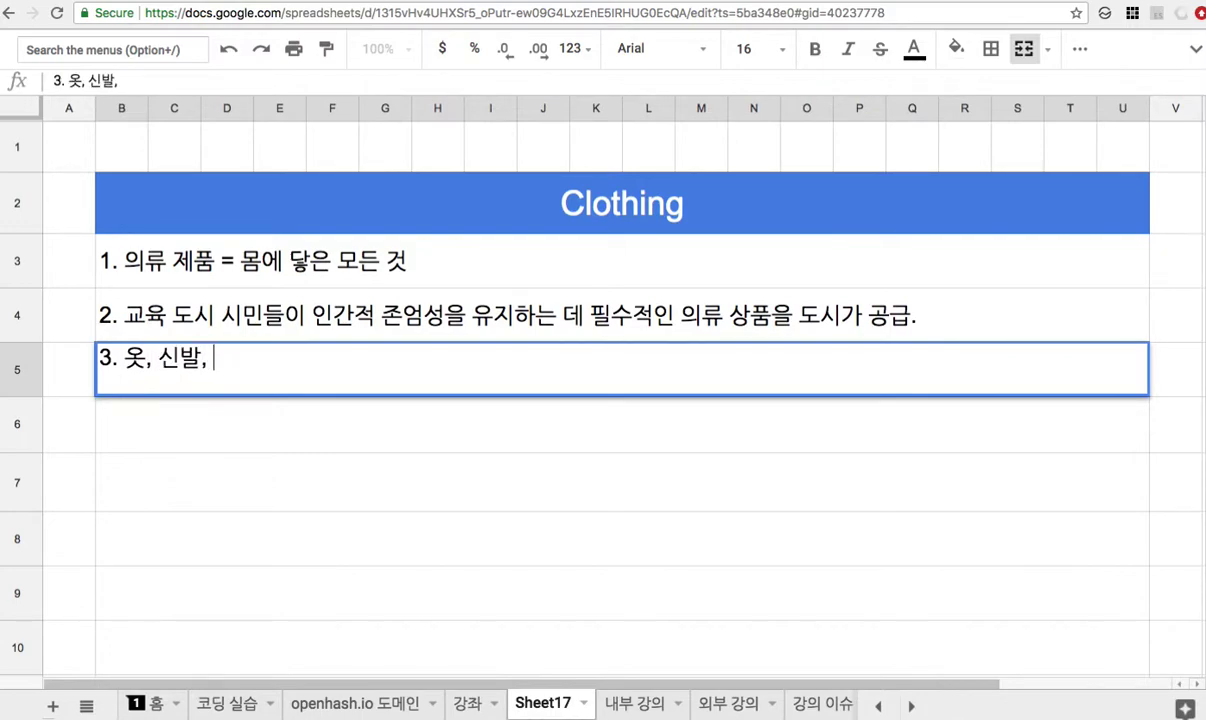
text(모자, 내의,)
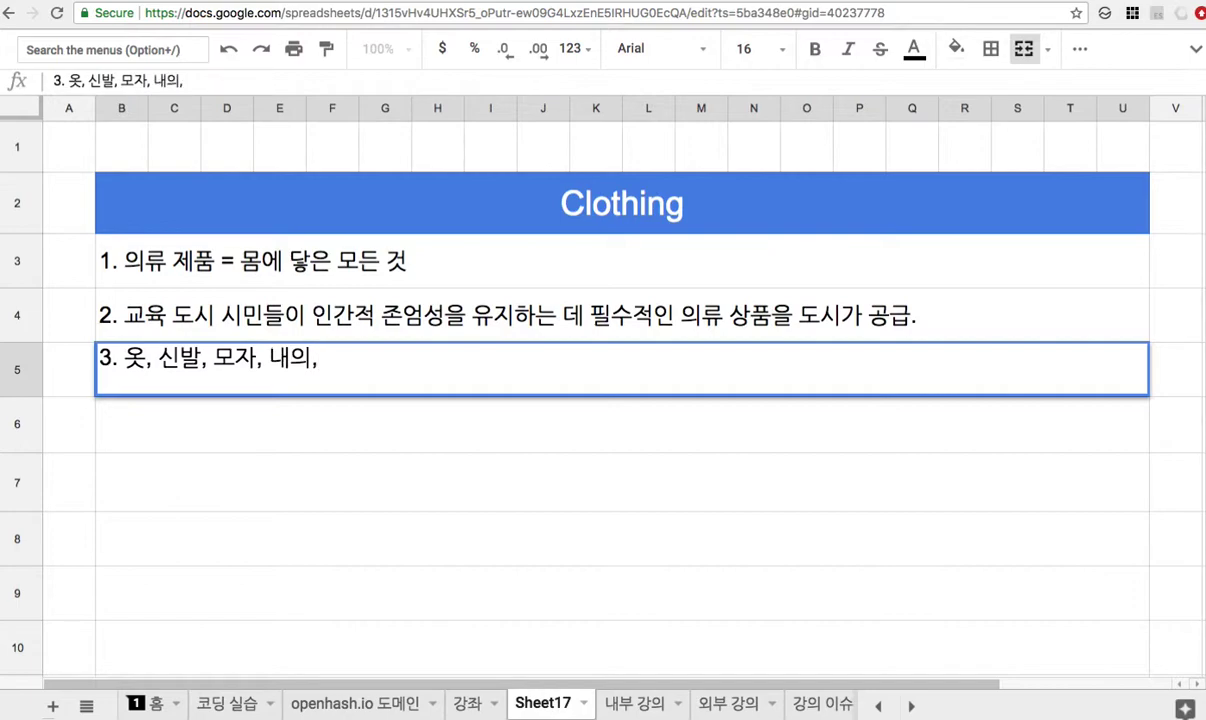
text( 운동복)
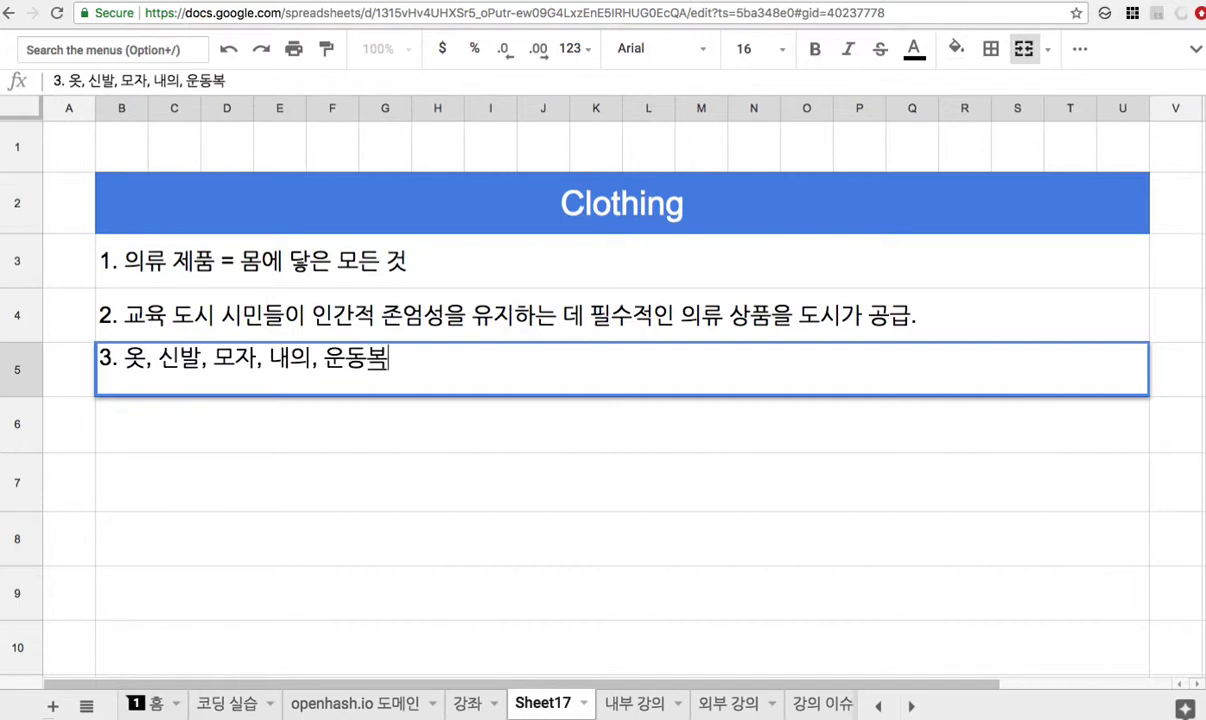
text(, 여성)
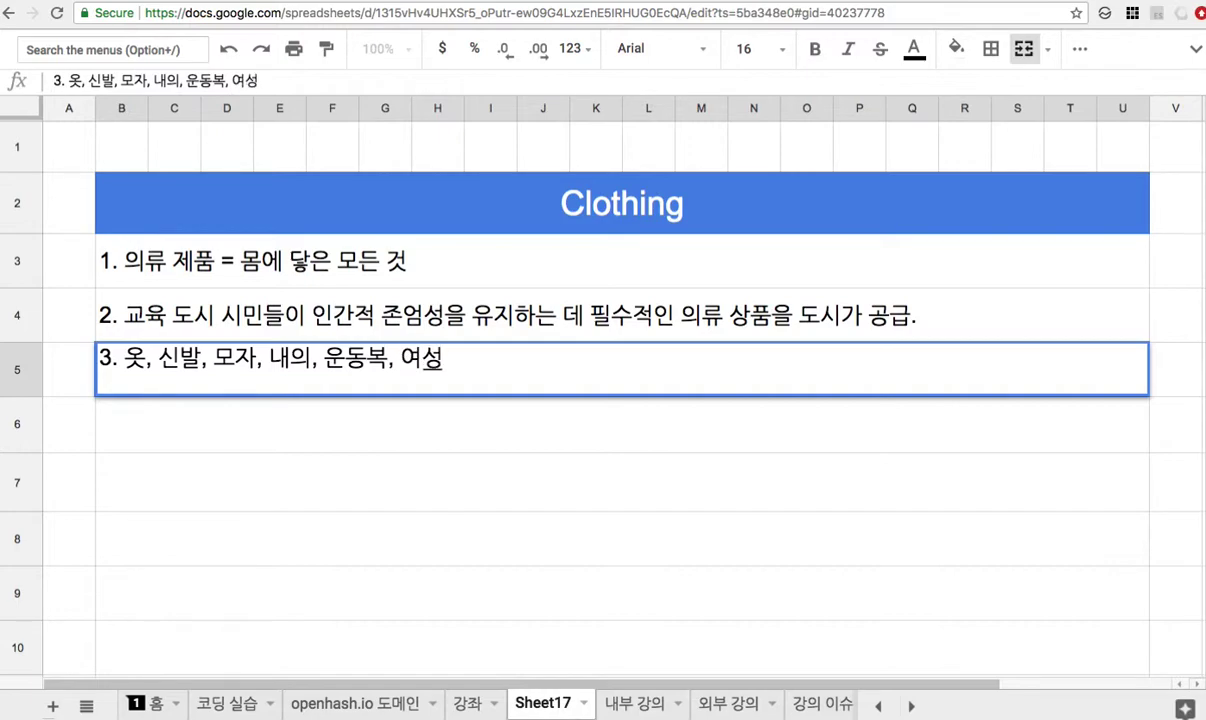
text(용품...)
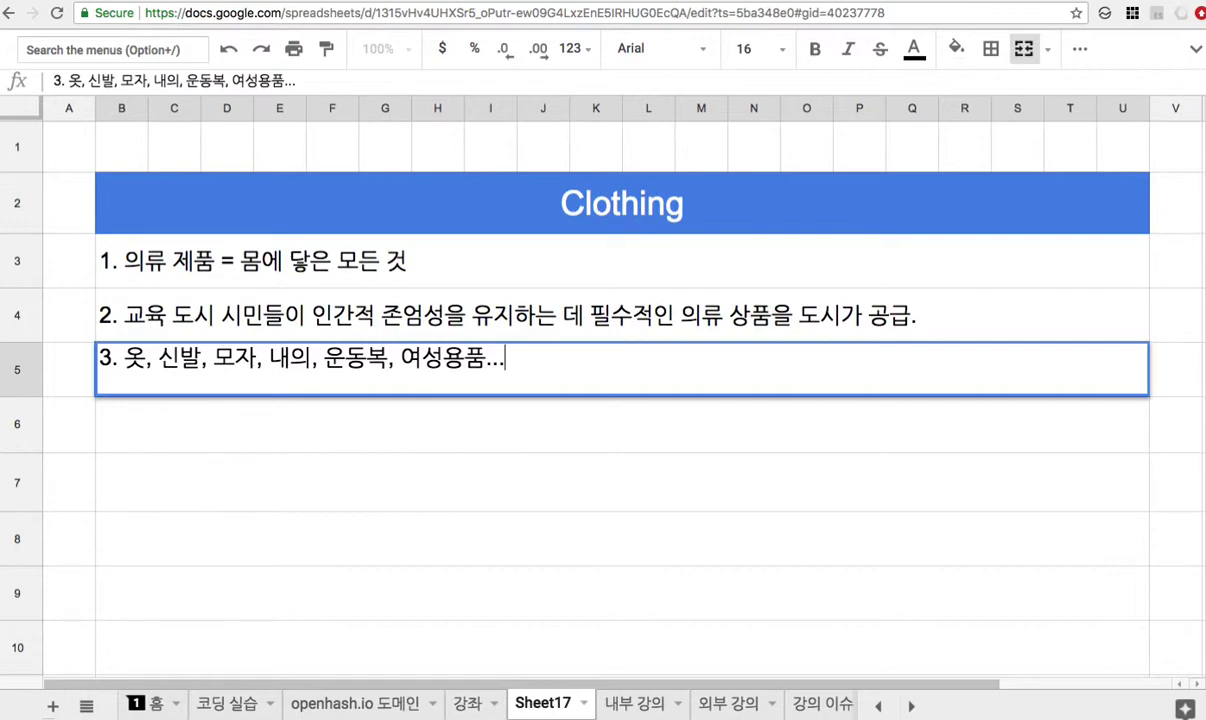
key(Return)
- Enter "4. 교육도시는 철저한 시장 경제이며, 사회주의와는 거리가 멀다." in row 6
text(4. )
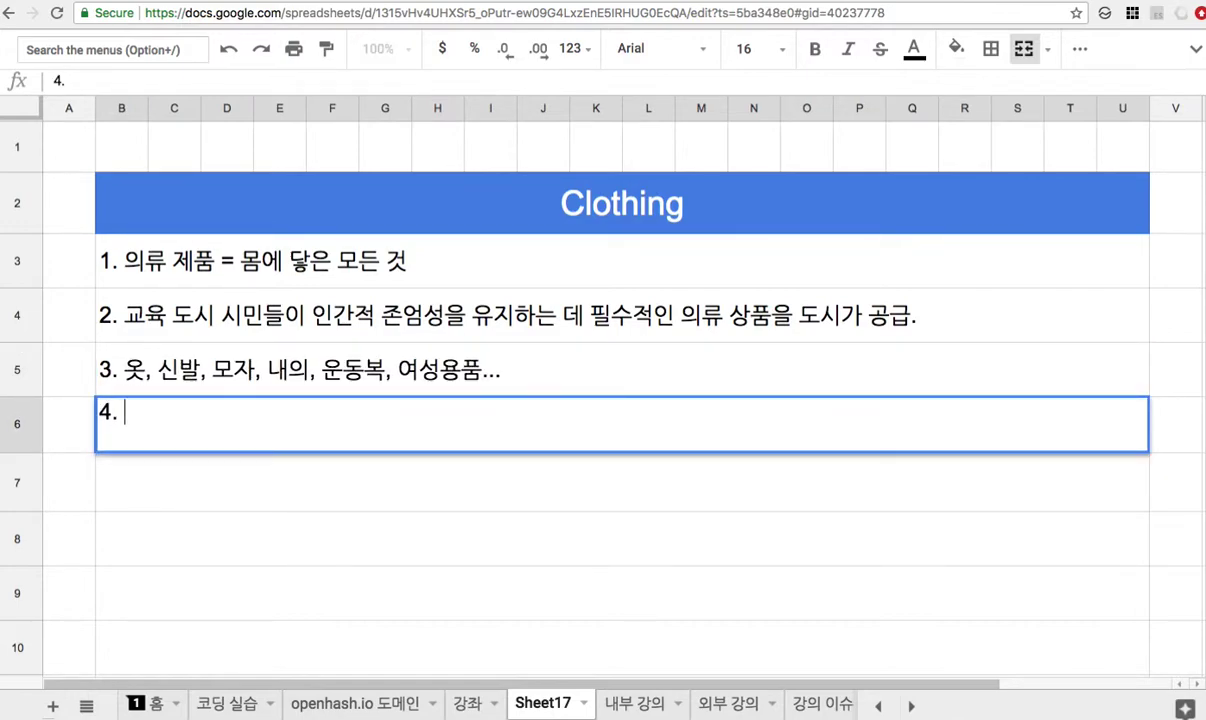
text(교육도시는 처철저한 시)
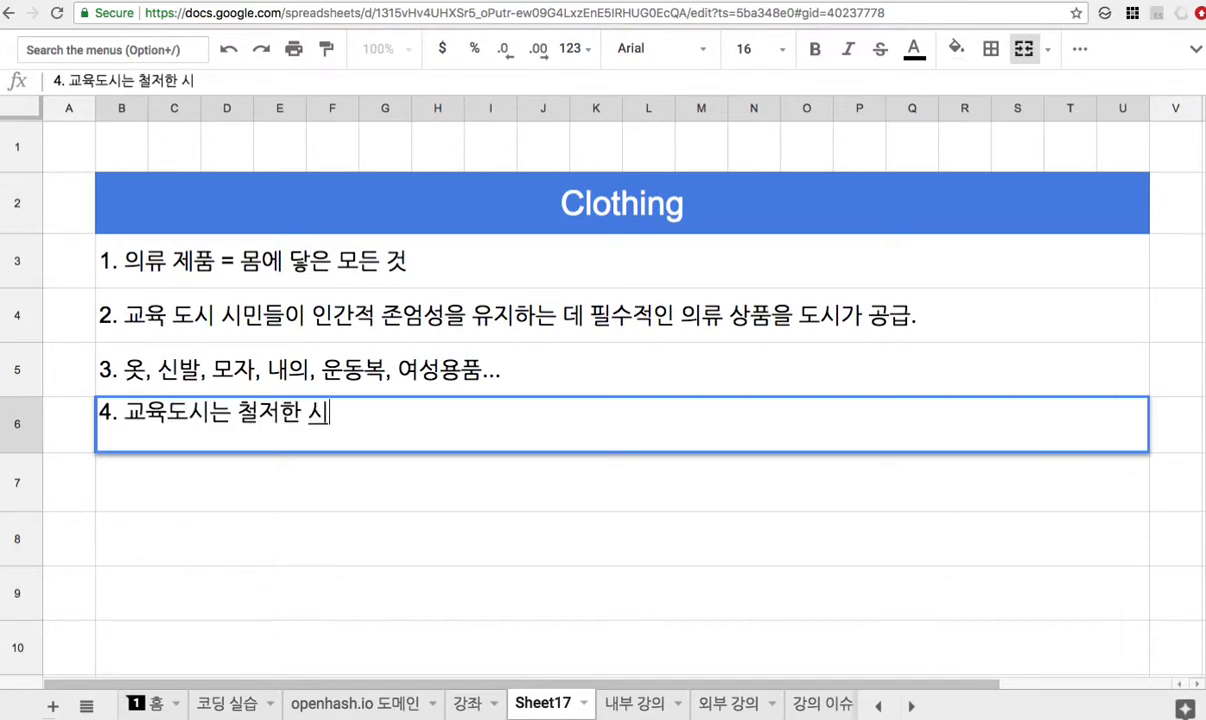
text(장 경제)
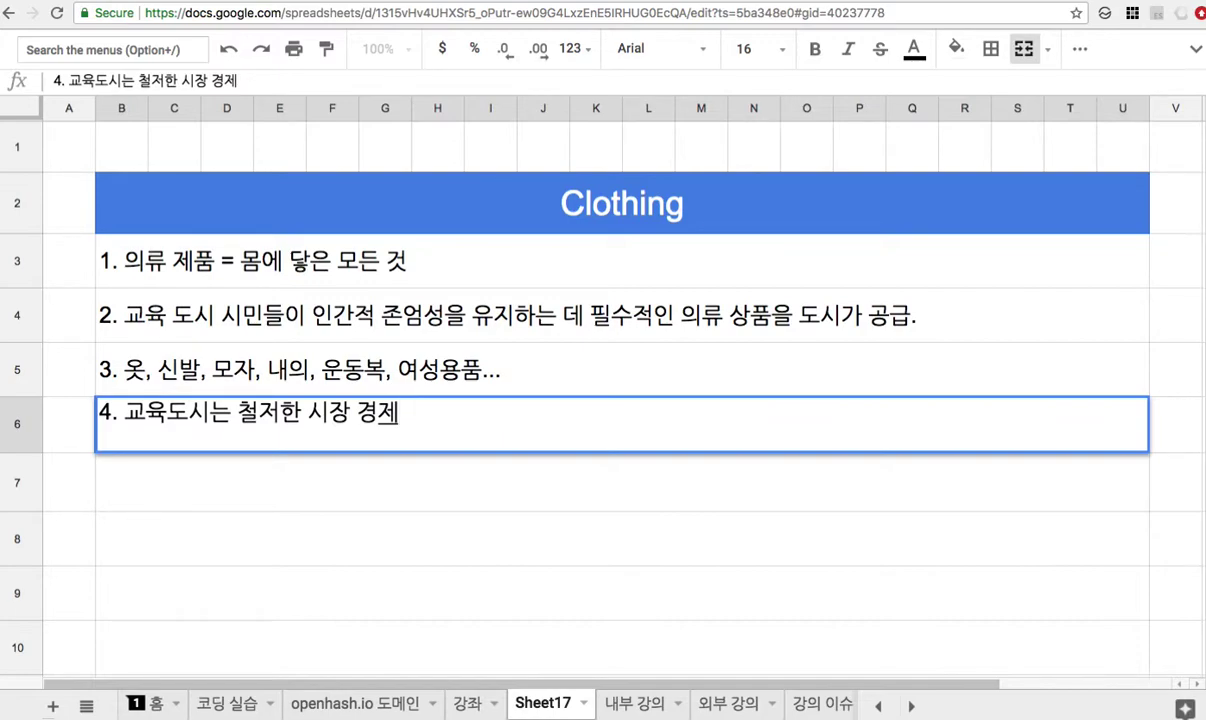
text(이며, 사회주의와)
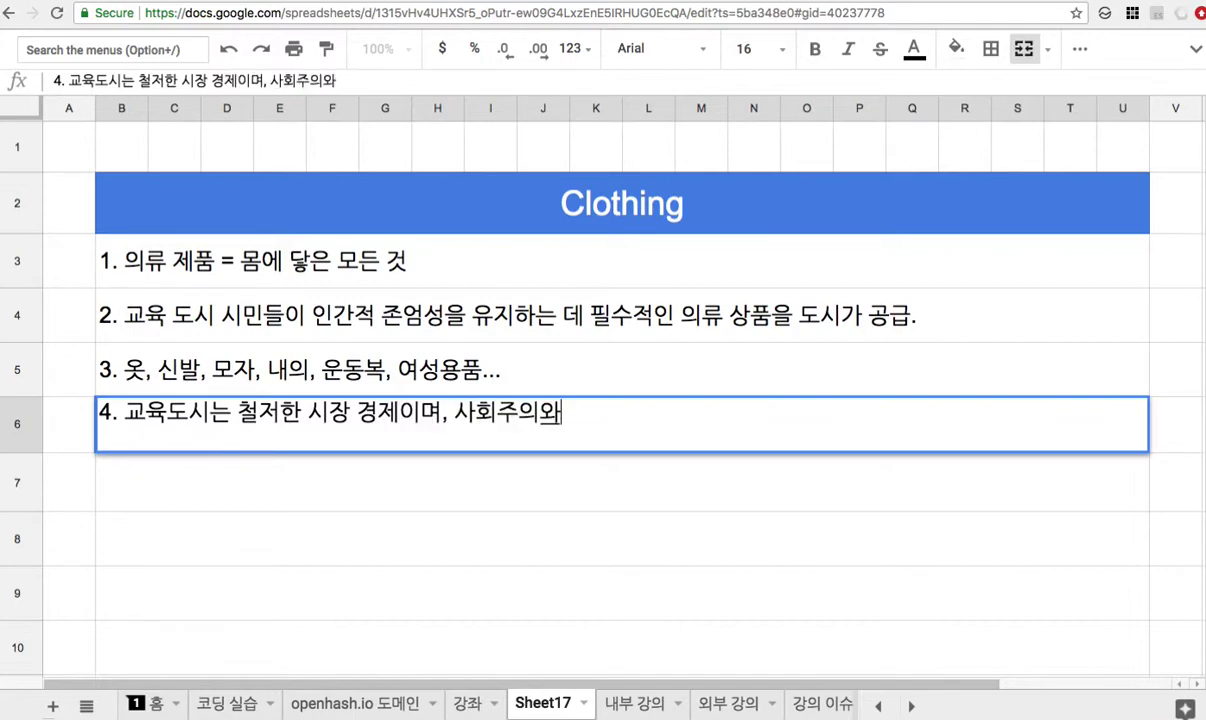
text(는 거릭가 멀다.)
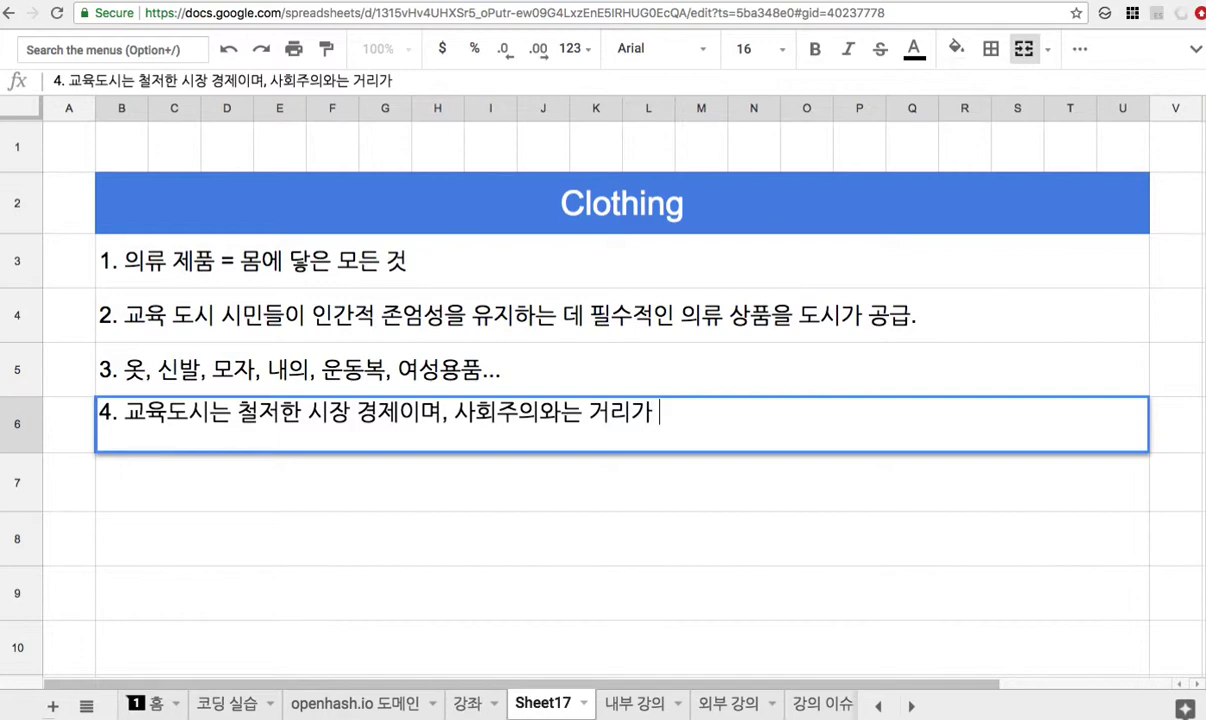
key(Return)
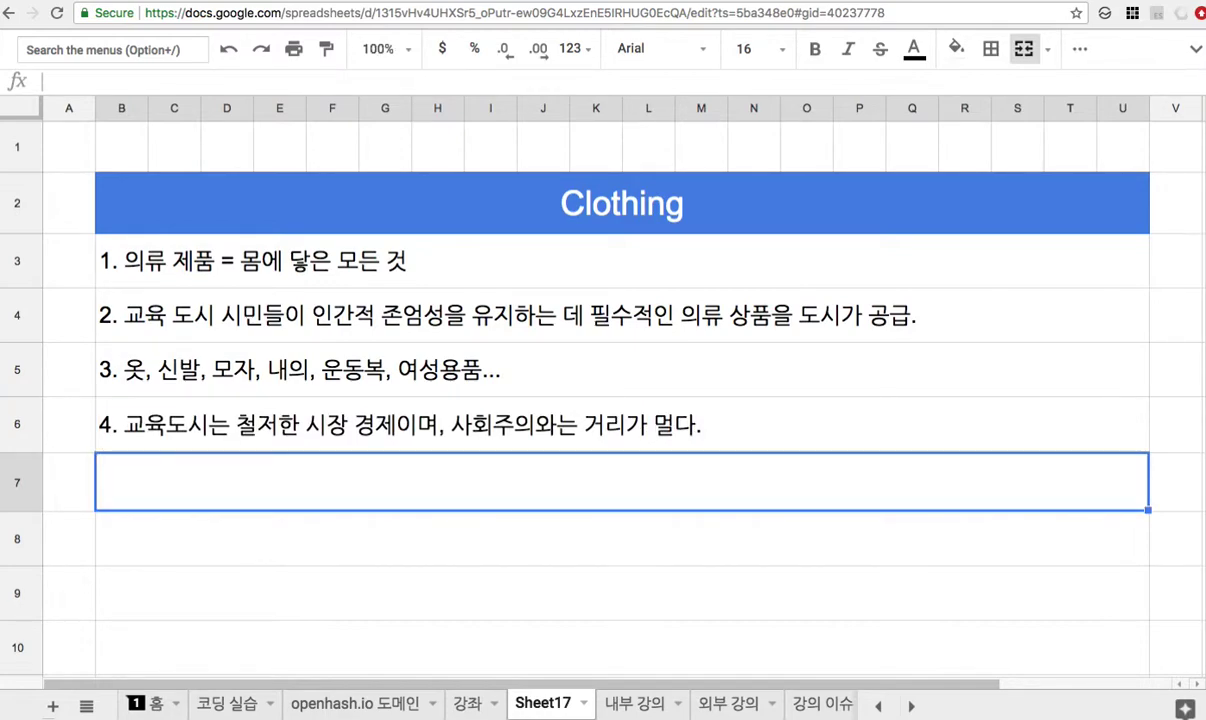
- Look through the page list of the clothing.openhash.ai site, then return to the spreadsheet and review the notes in rows 3 to 6
click(527, 205)
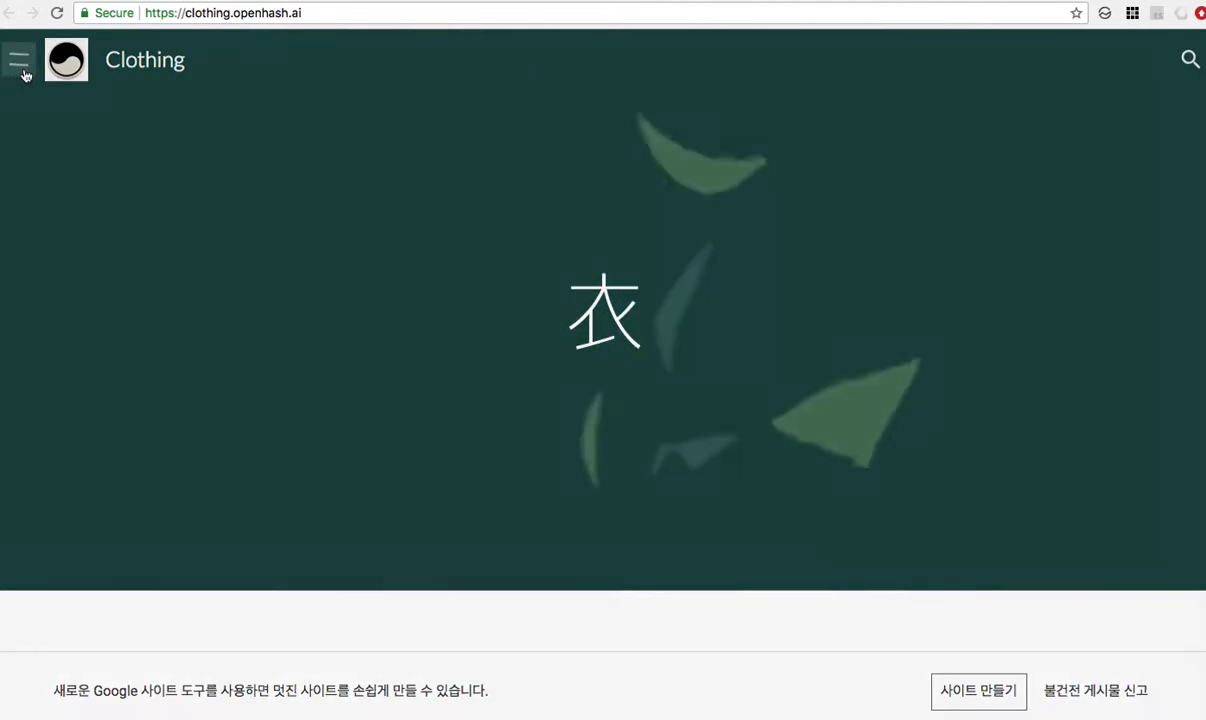
click(22, 70)
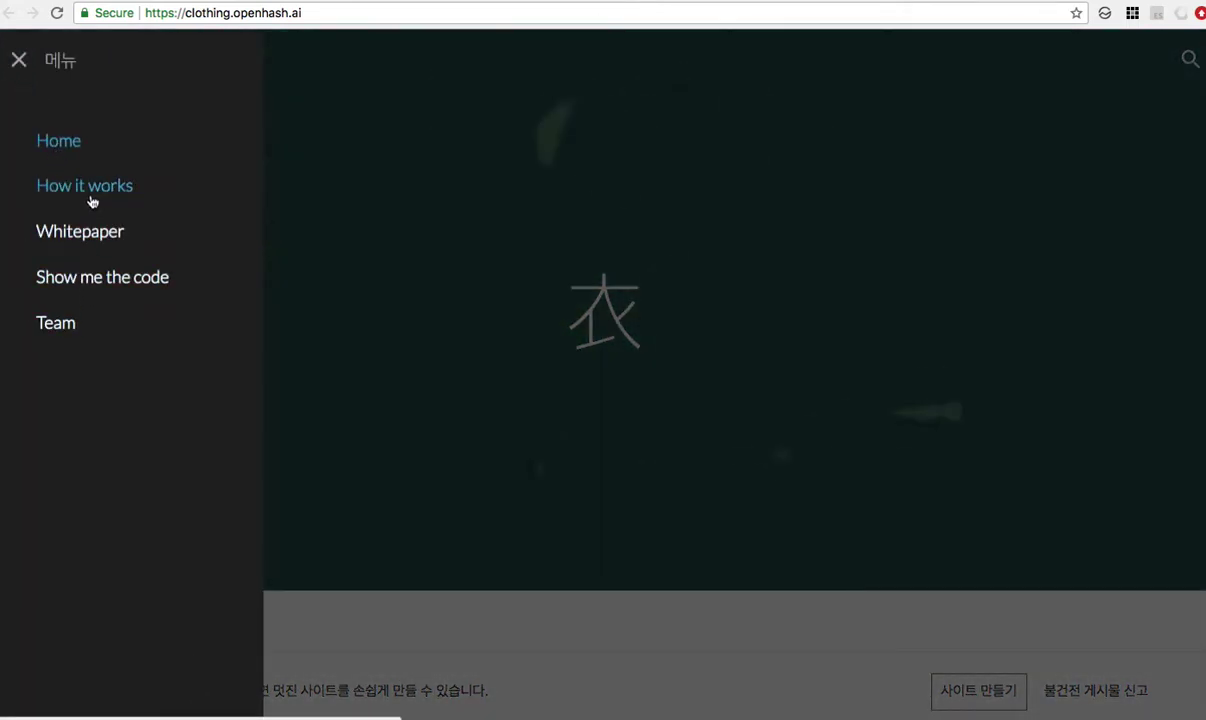
click(379, 225)
key(ctrl+Tab)
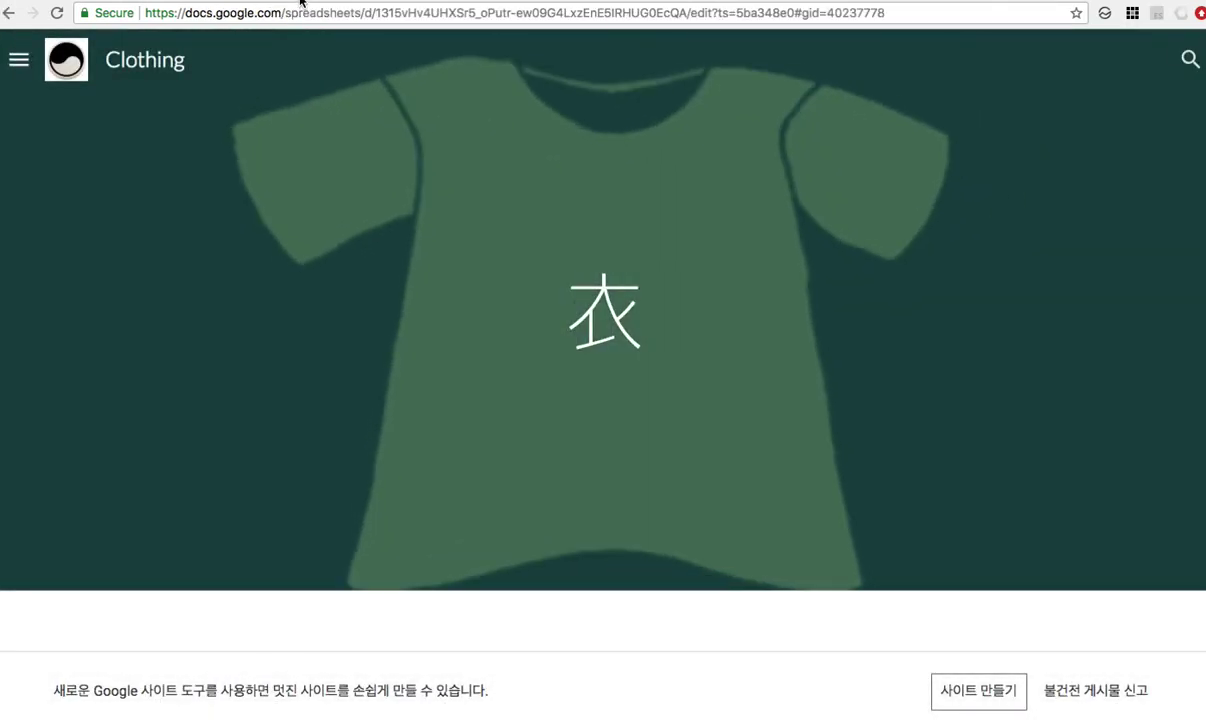
drag(350, 268, 398, 418)
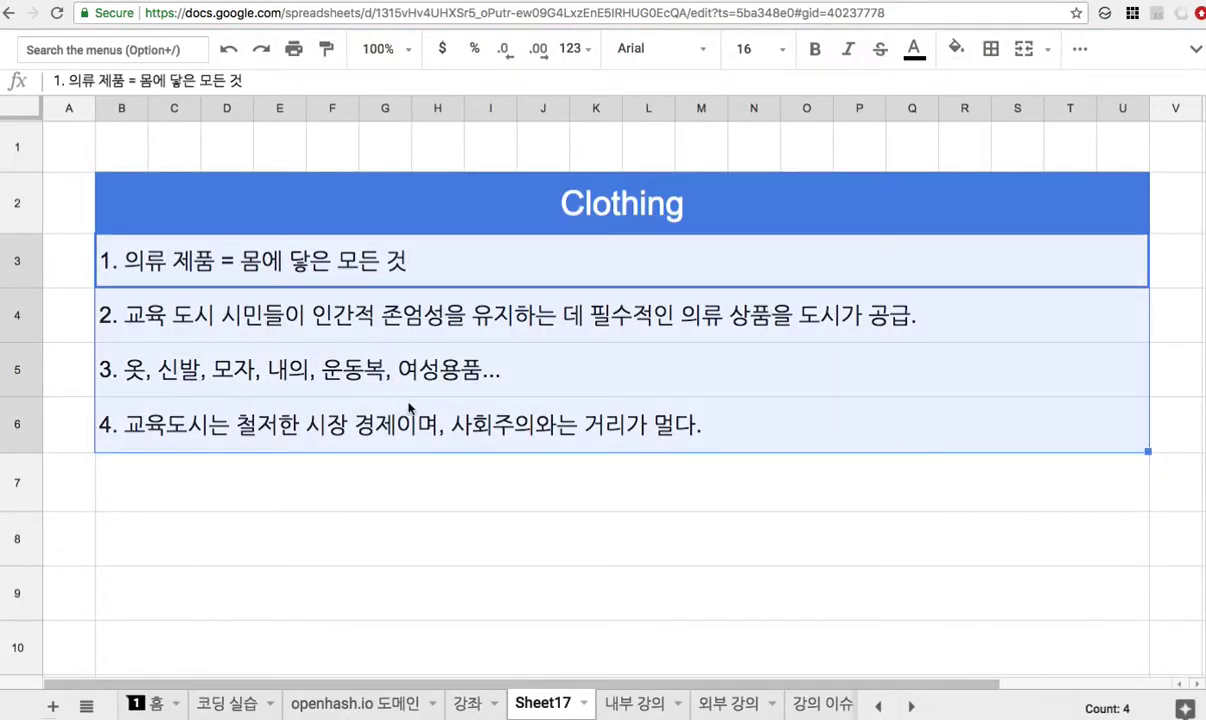
- Start the fifth note in row 7 with "5. 교육 도시의 복지는 다른 사람들의"
click(417, 474)
text(5. )
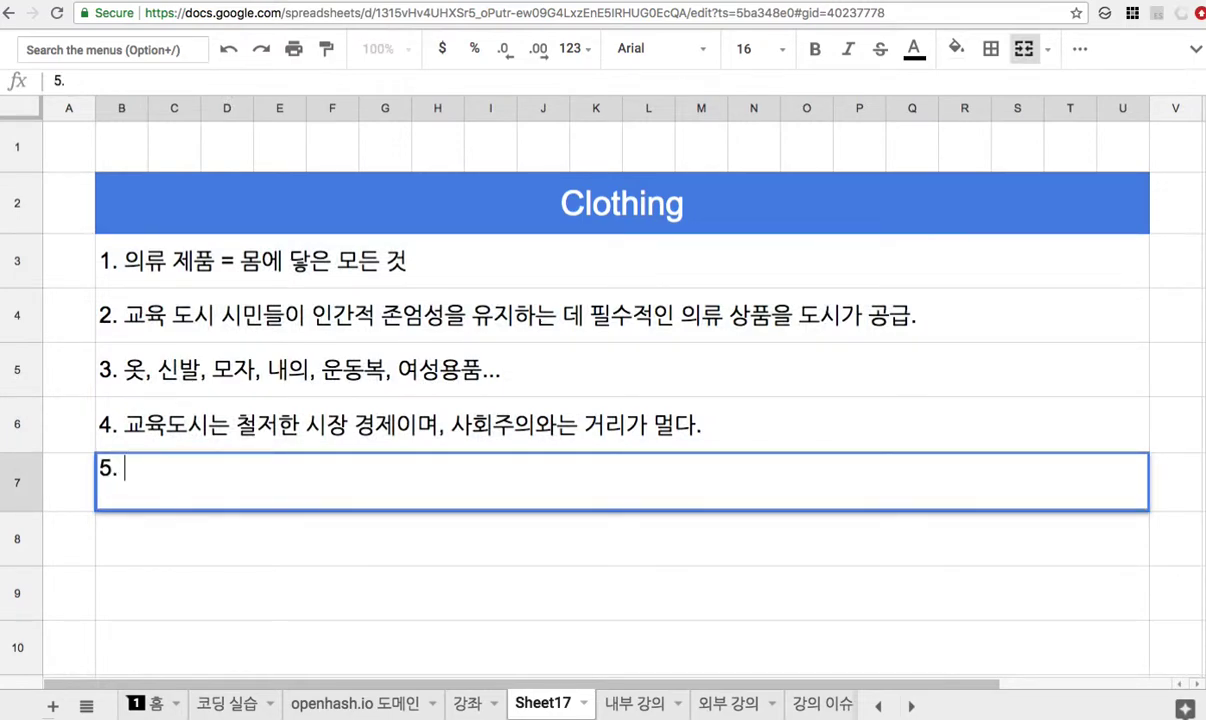
text(교육 ㄷ)
text(도시의 복지는 )
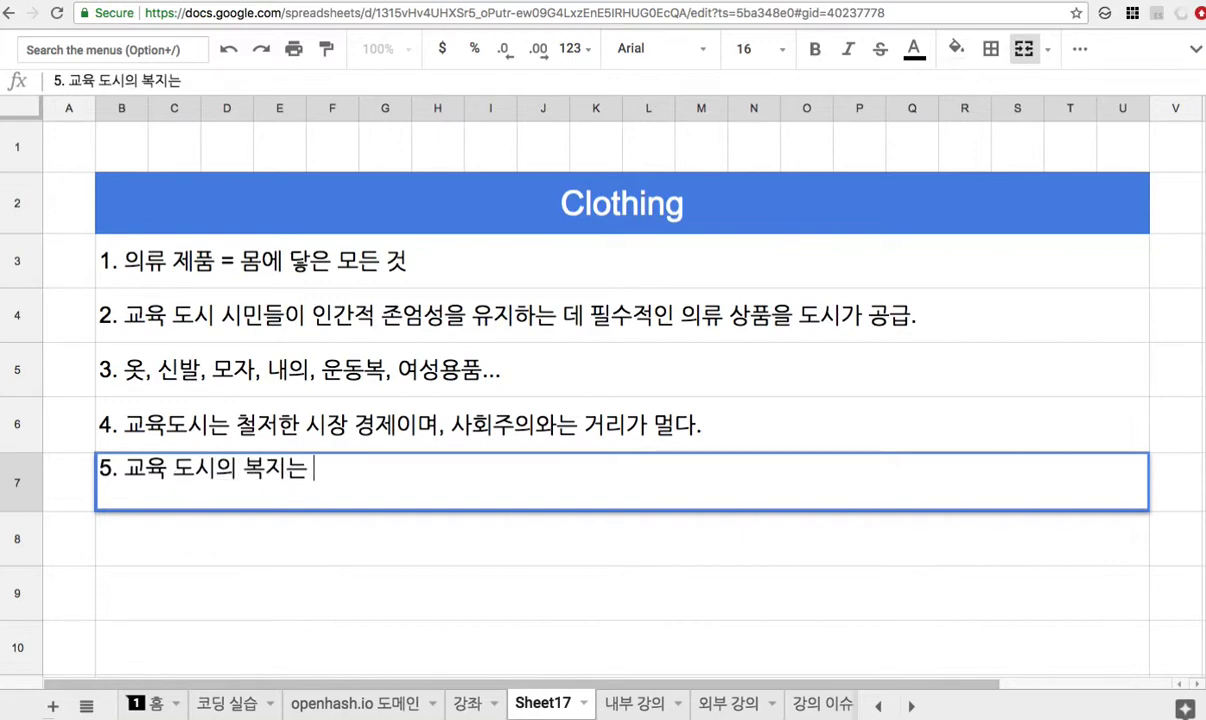
text(다른 사)
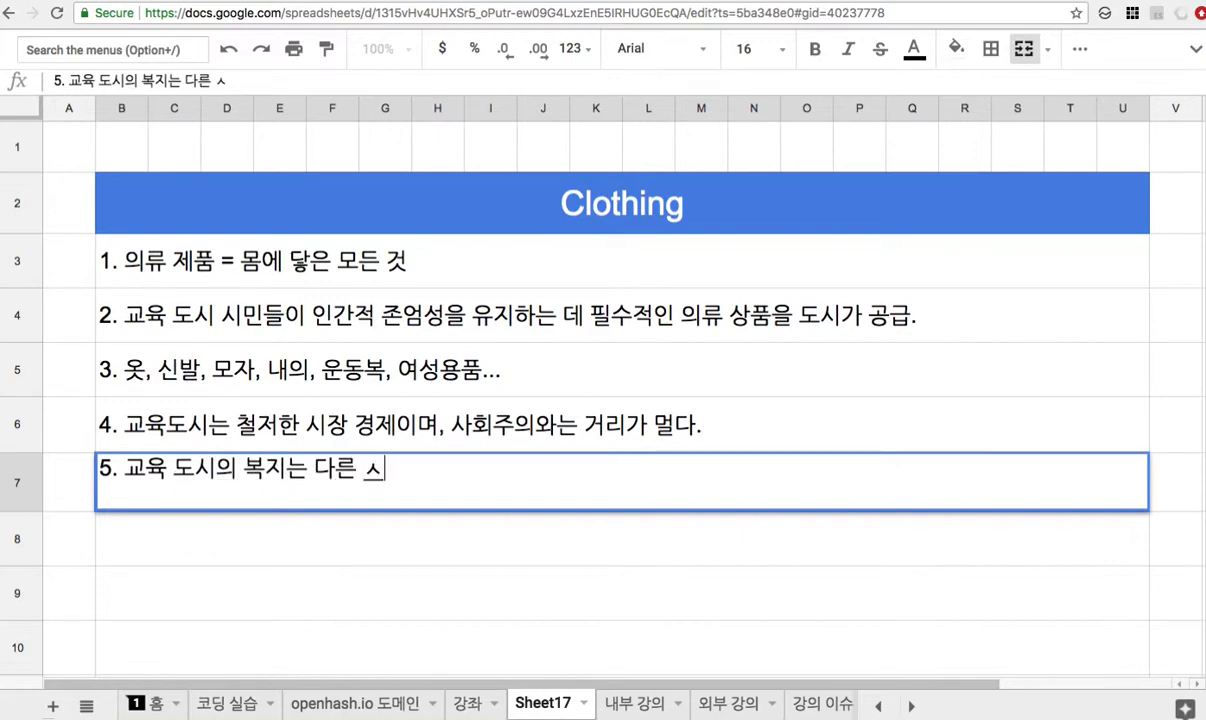
text(람들의 )
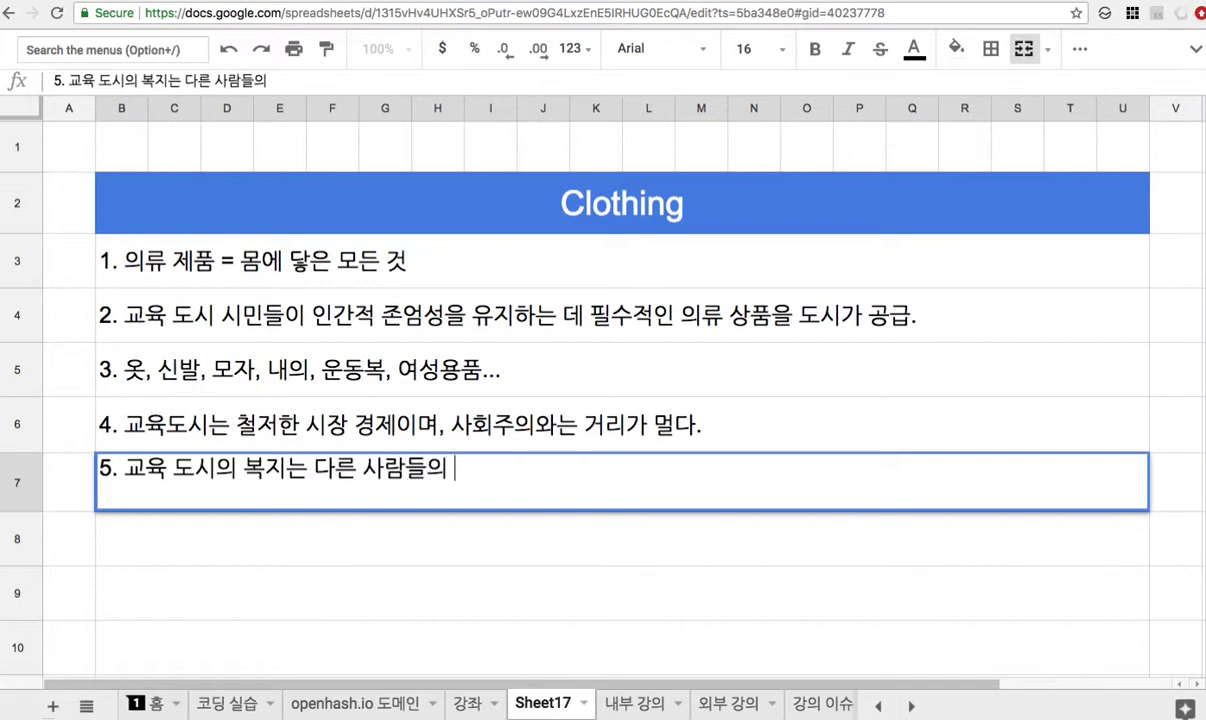
- Add "부담으로," to the row 7 note and reword "다른 사람들의" as "가진 자들의"
text(부대ㅁ)
drag(316, 468, 384, 468)
text(가진)
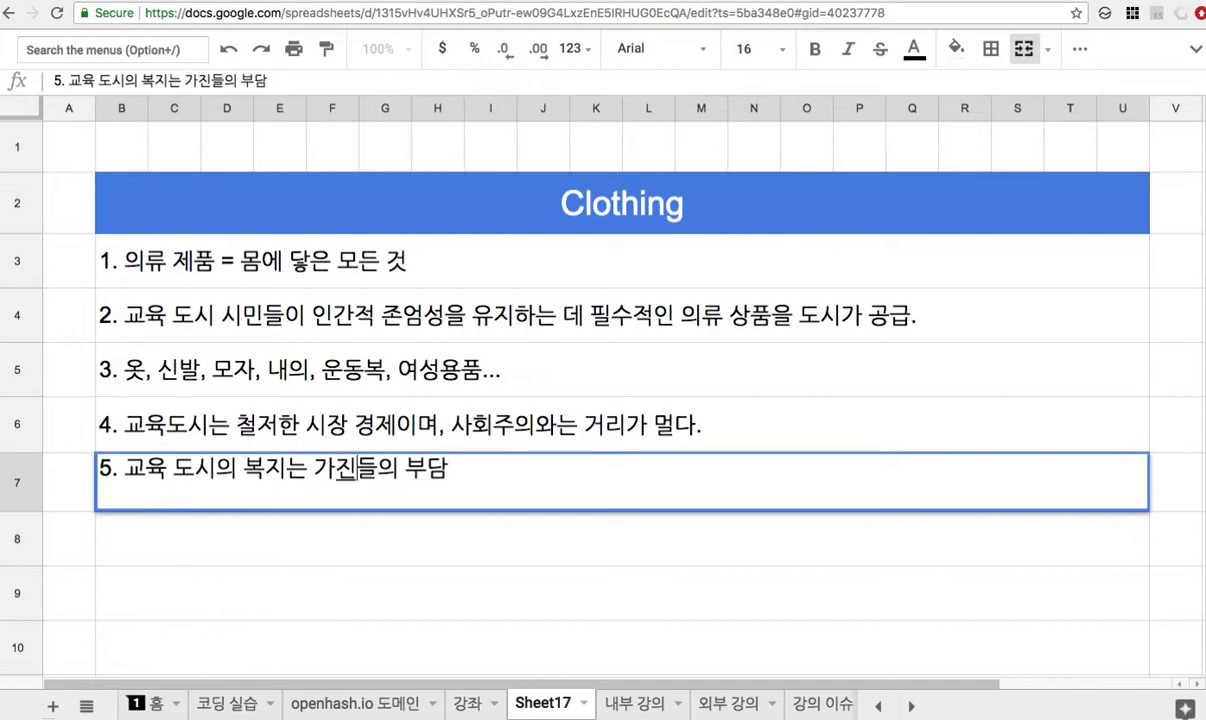
text( 자)
click(520, 478)
text(으로,)
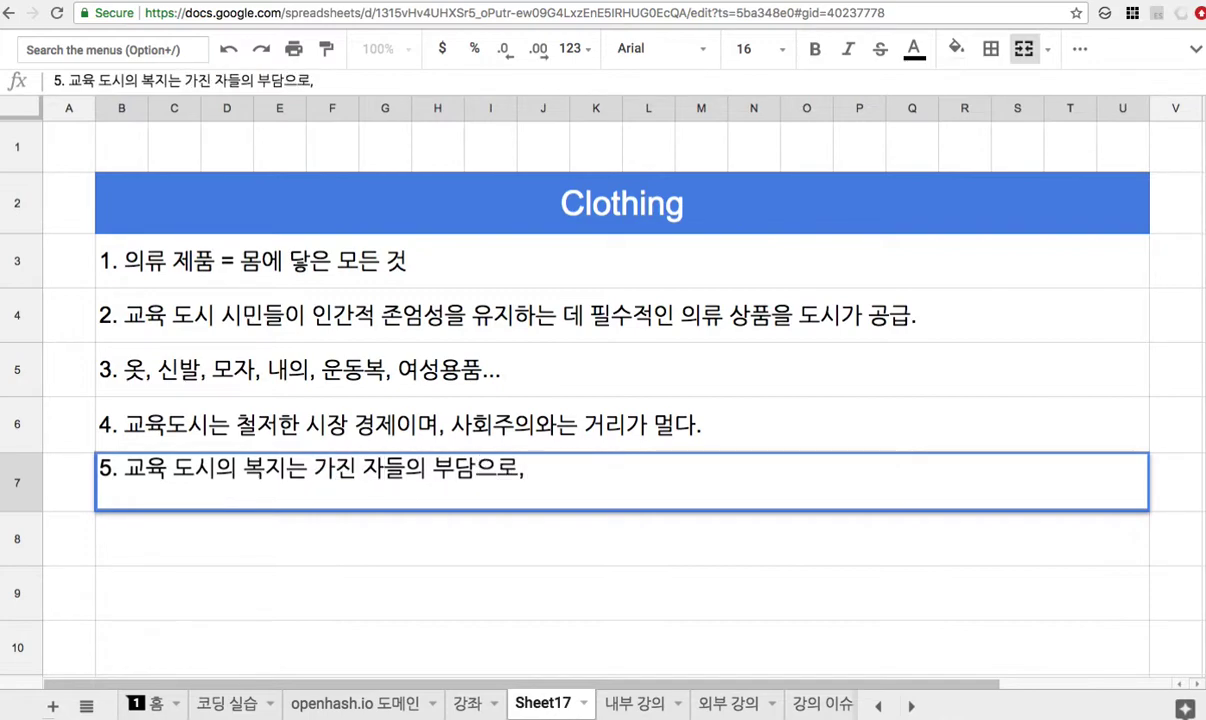
- Finish the row 7 note with "무산자에게 혜택을 주는 것이 아니다."
text( 무산자에게 혀)
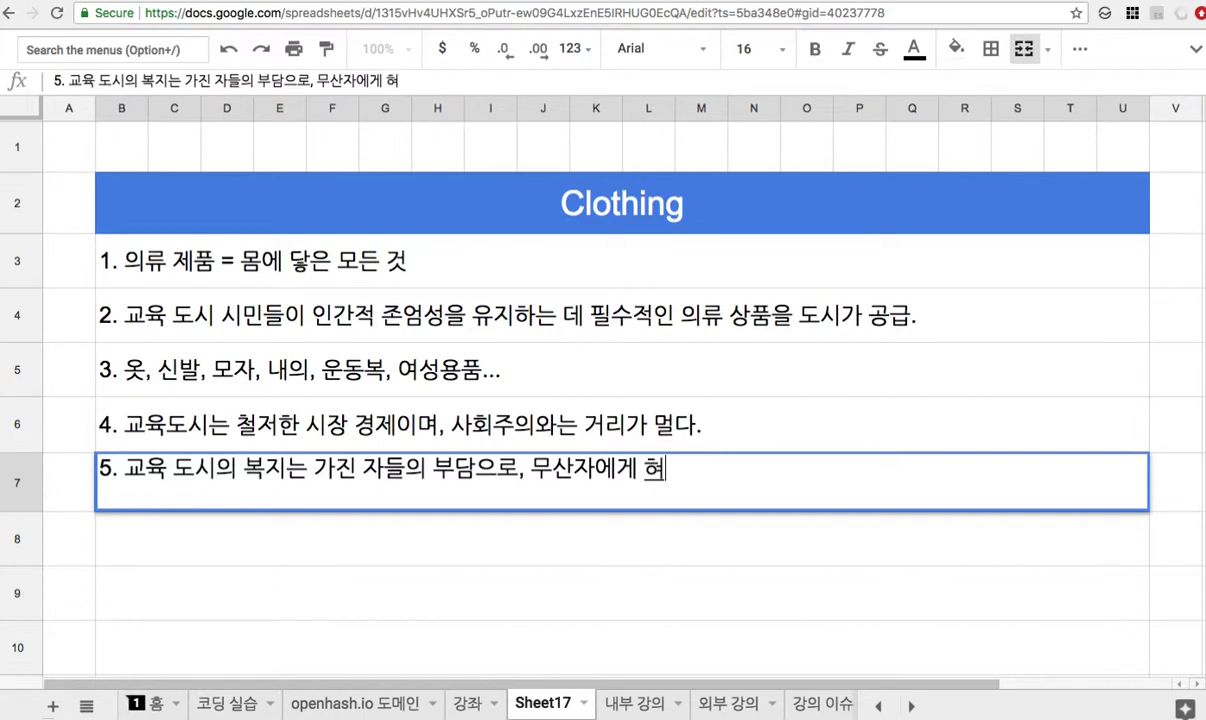
text(혜택을 )
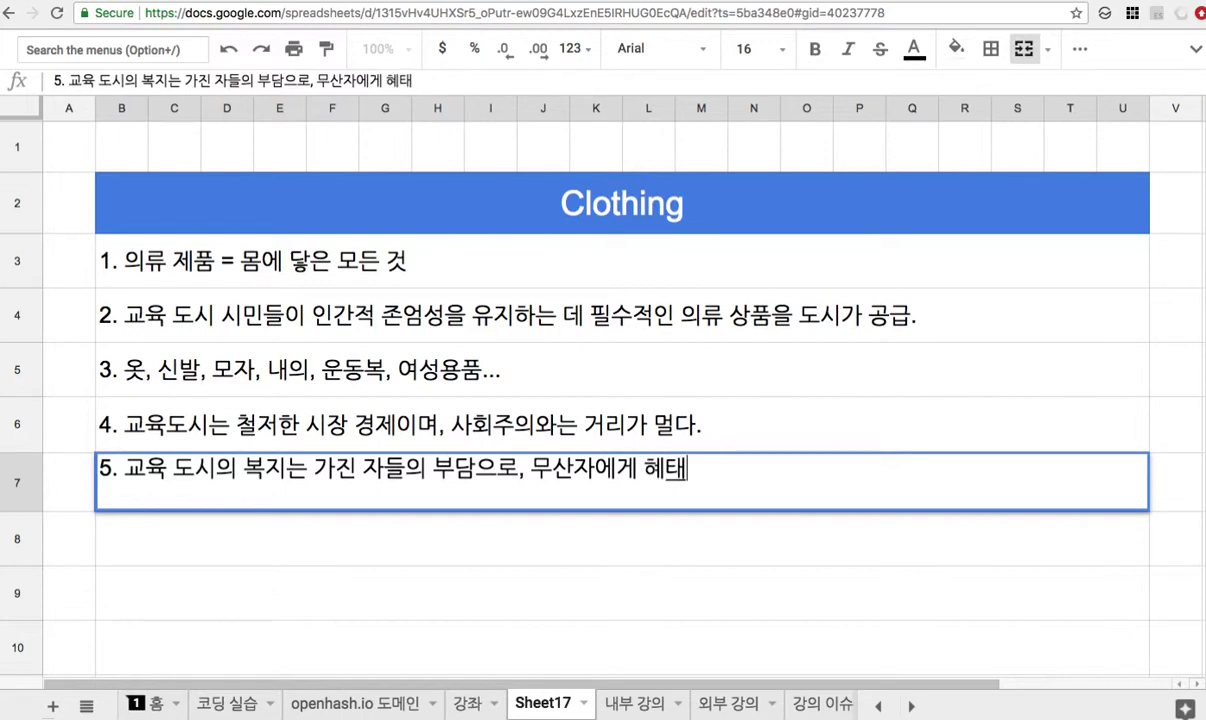
text(주는 )
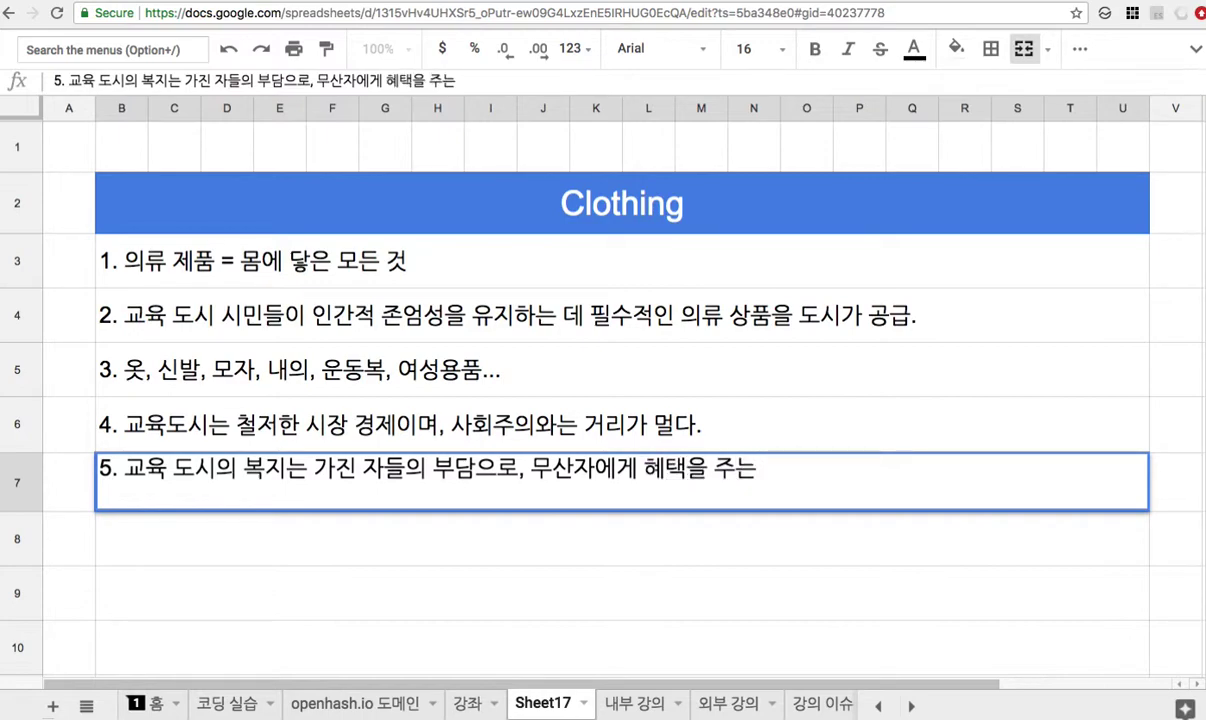
text(것이 아니다.)
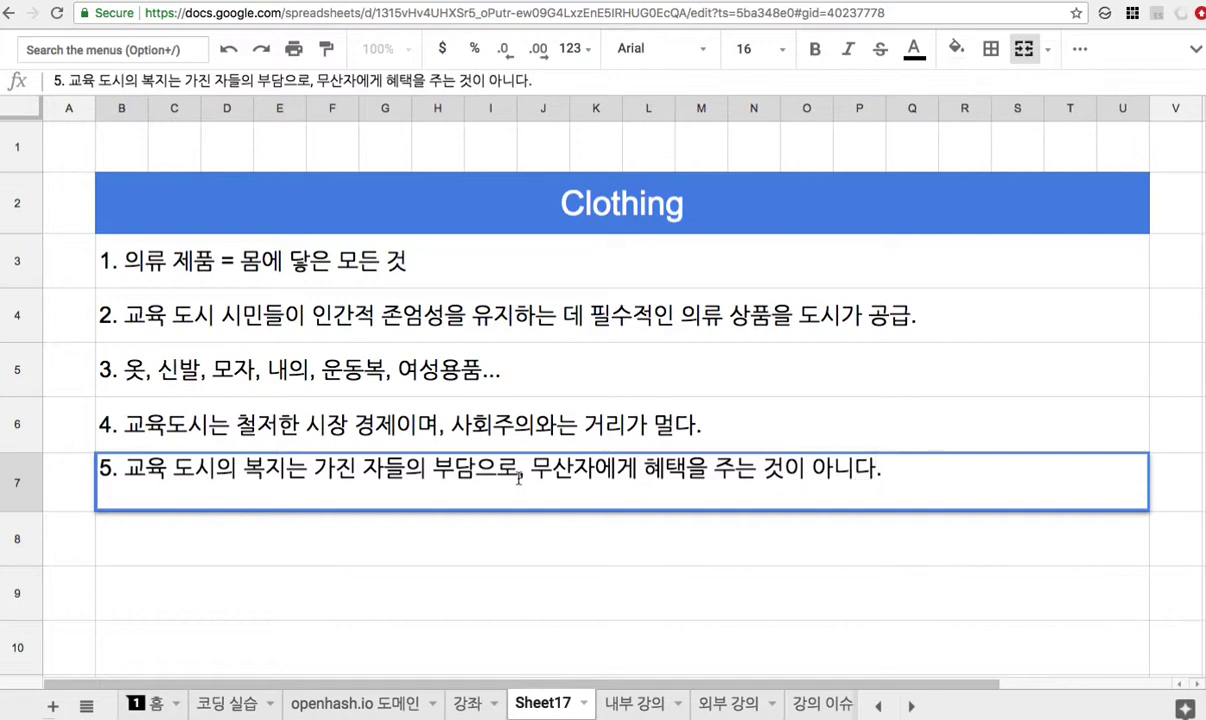
- Reword the row 7 note to begin with "종래의 복지는" and end with "혜택을 주는 것."
drag(123, 468, 302, 475)
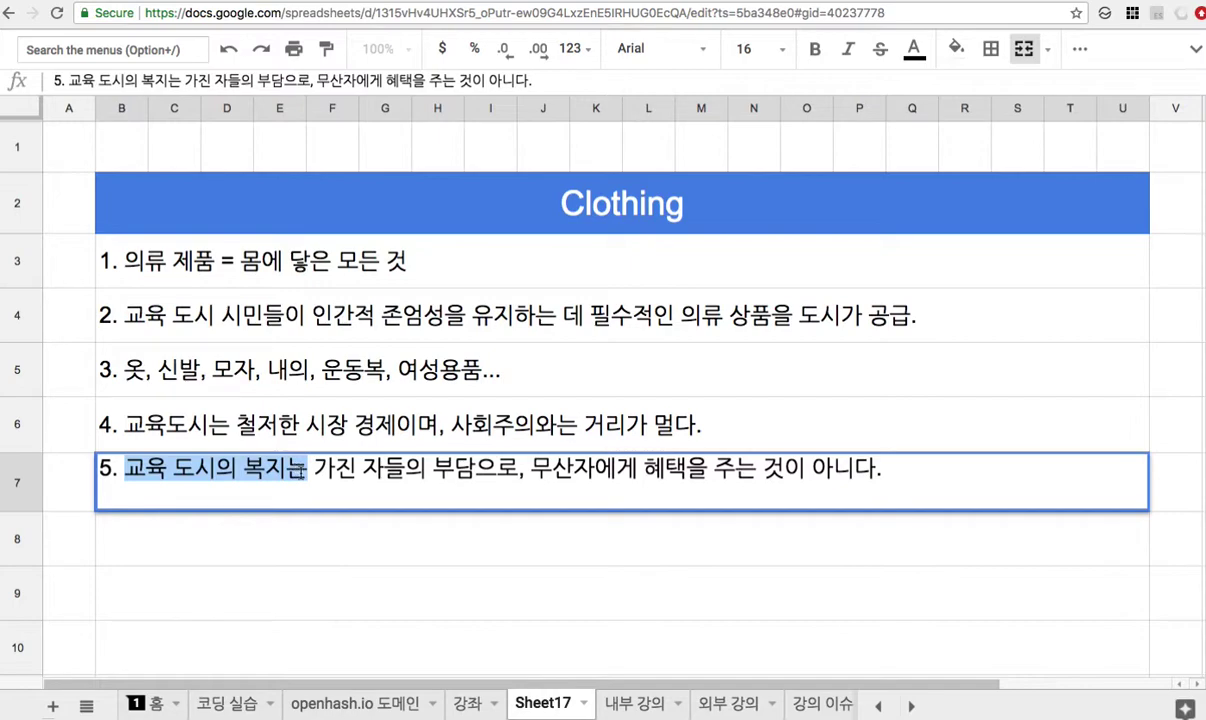
key(BackSpace)
text(종래의)
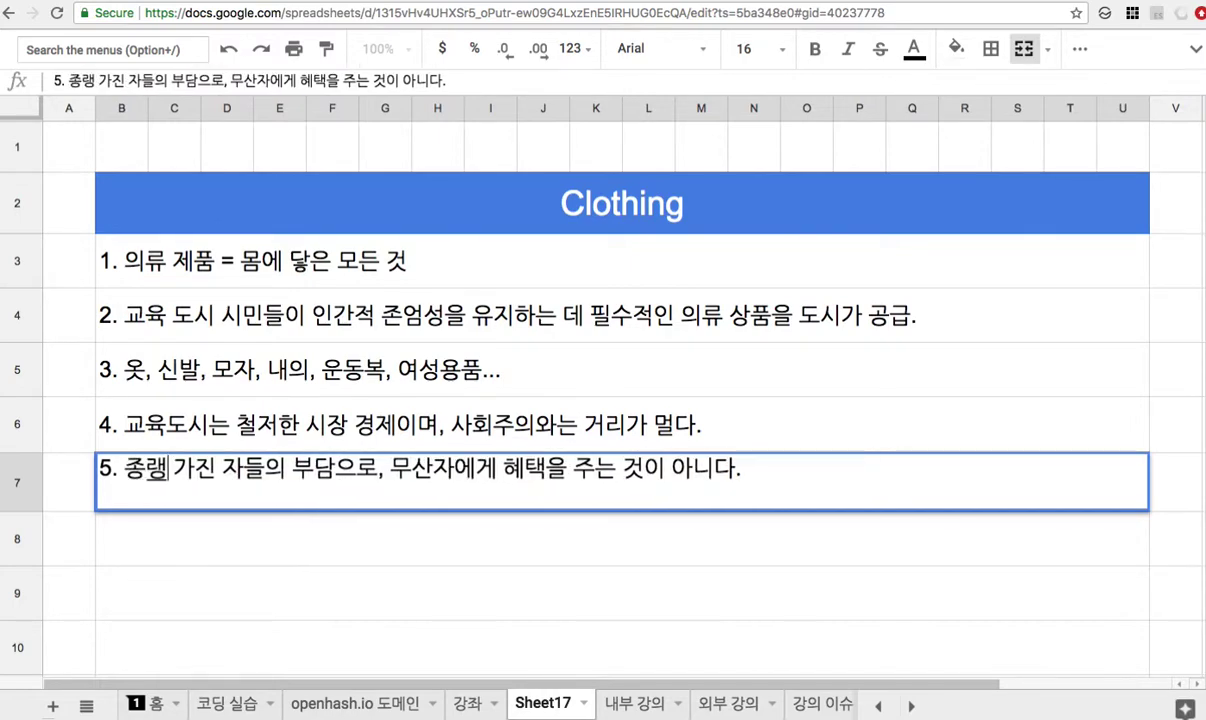
text( 복지는)
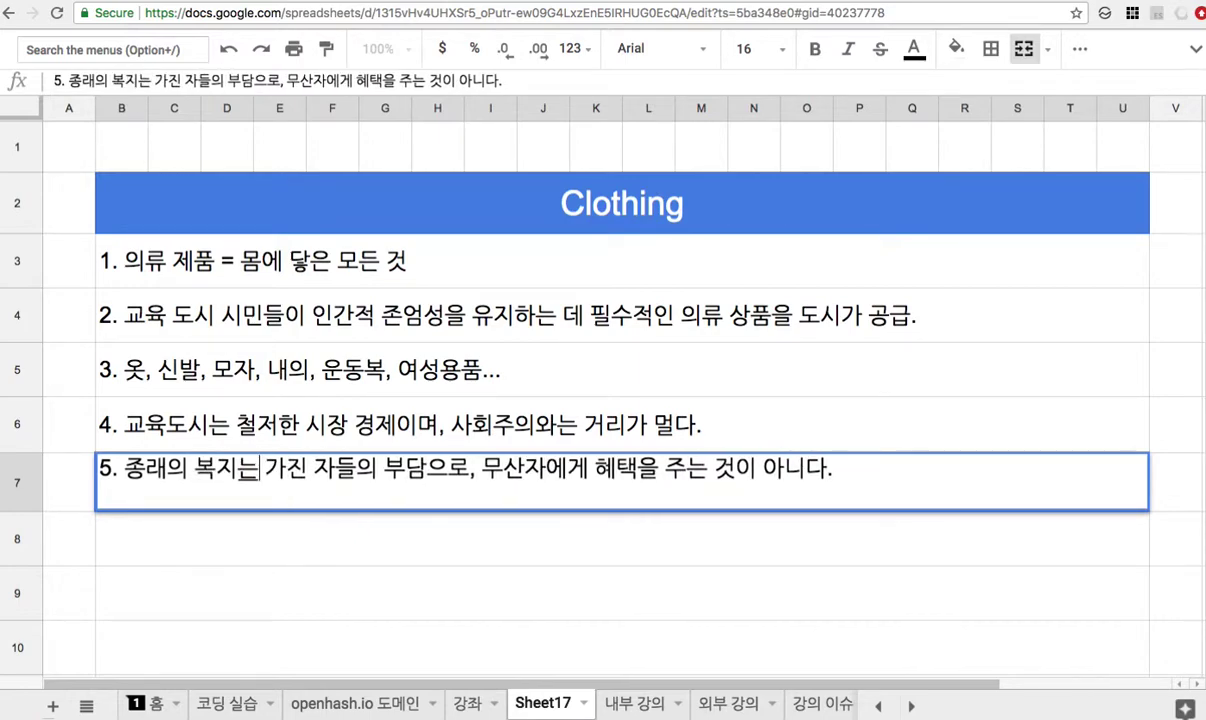
drag(757, 468, 824, 468)
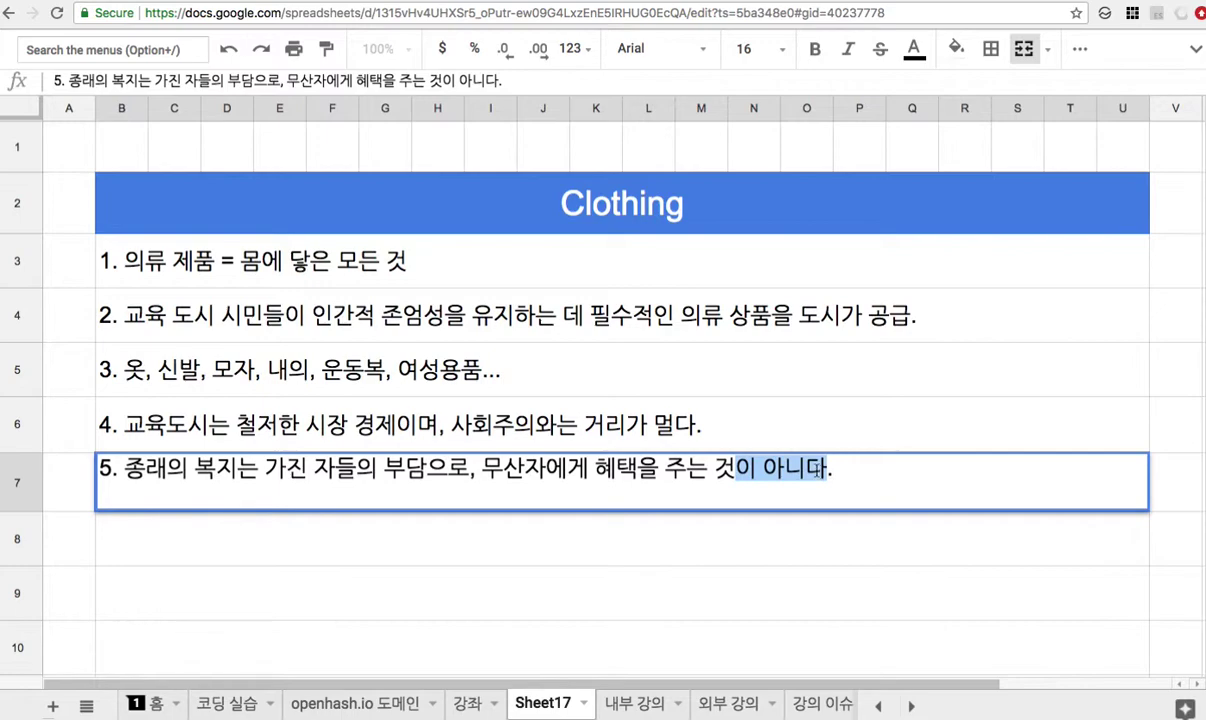
text(\)
key(BackSpace)
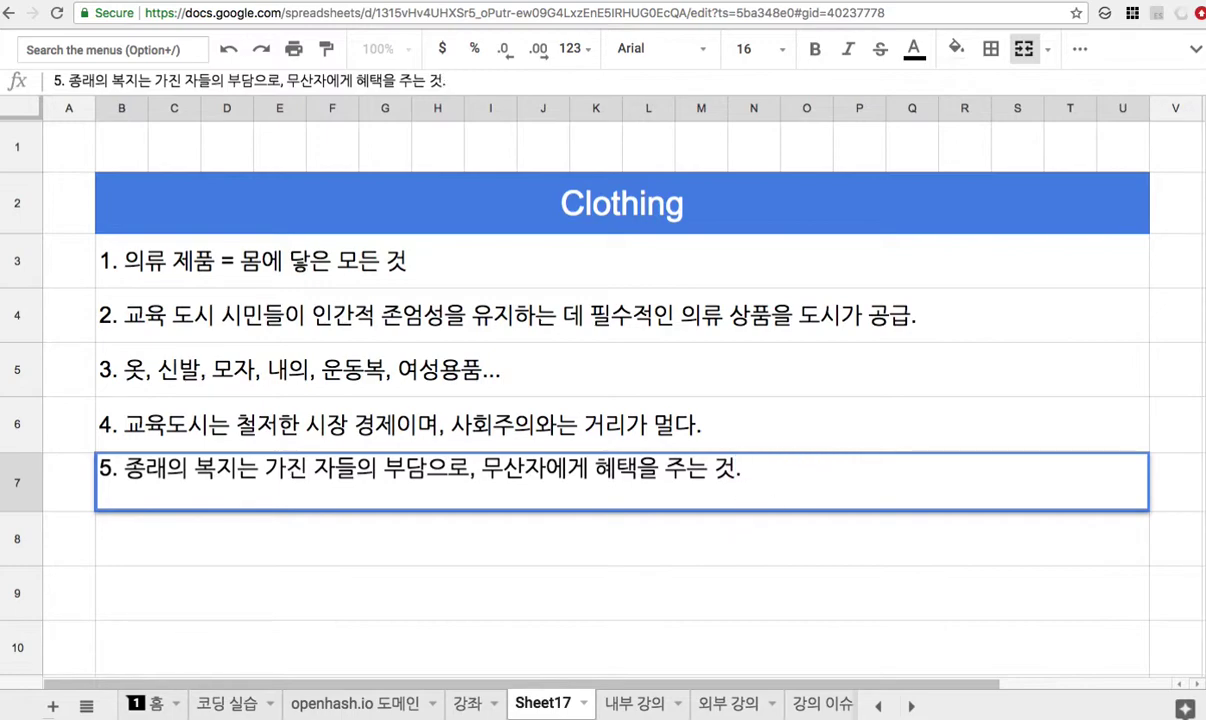
- Start the sixth note in row 8 with "6. 교육 도시의 복지는 경영 합리화, 생산 최적화, 자동화,"
click(665, 544)
text(6)
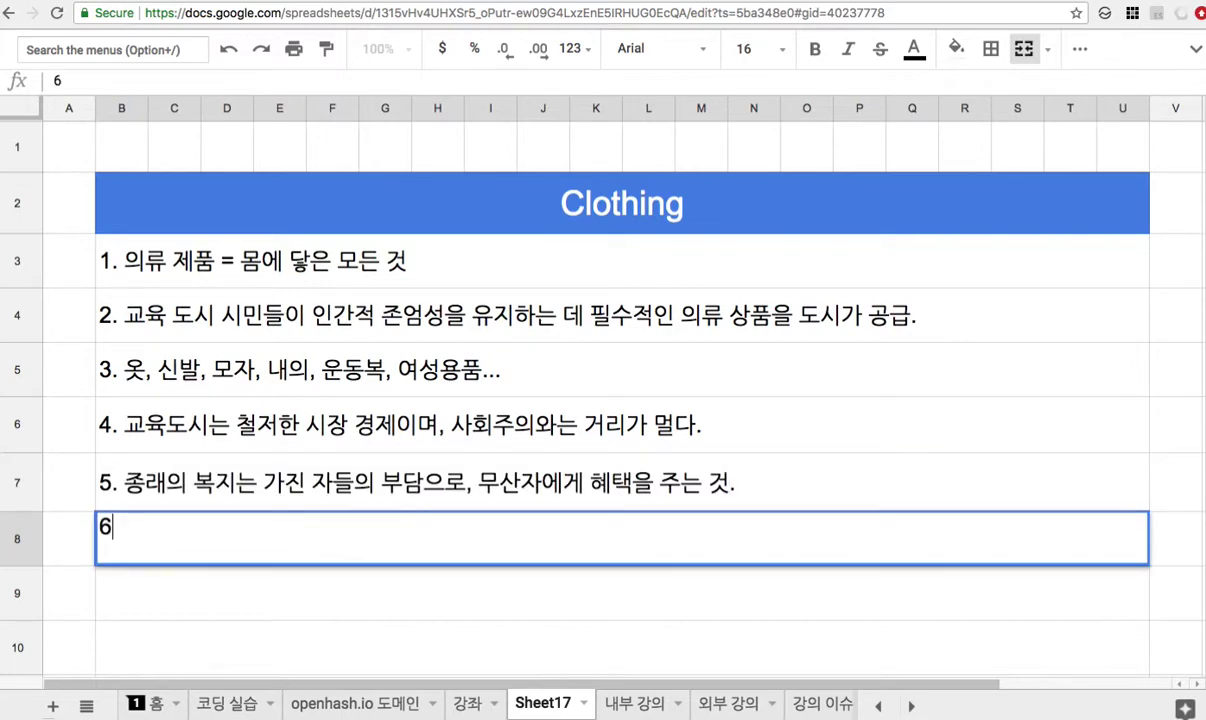
text(. 교육 )
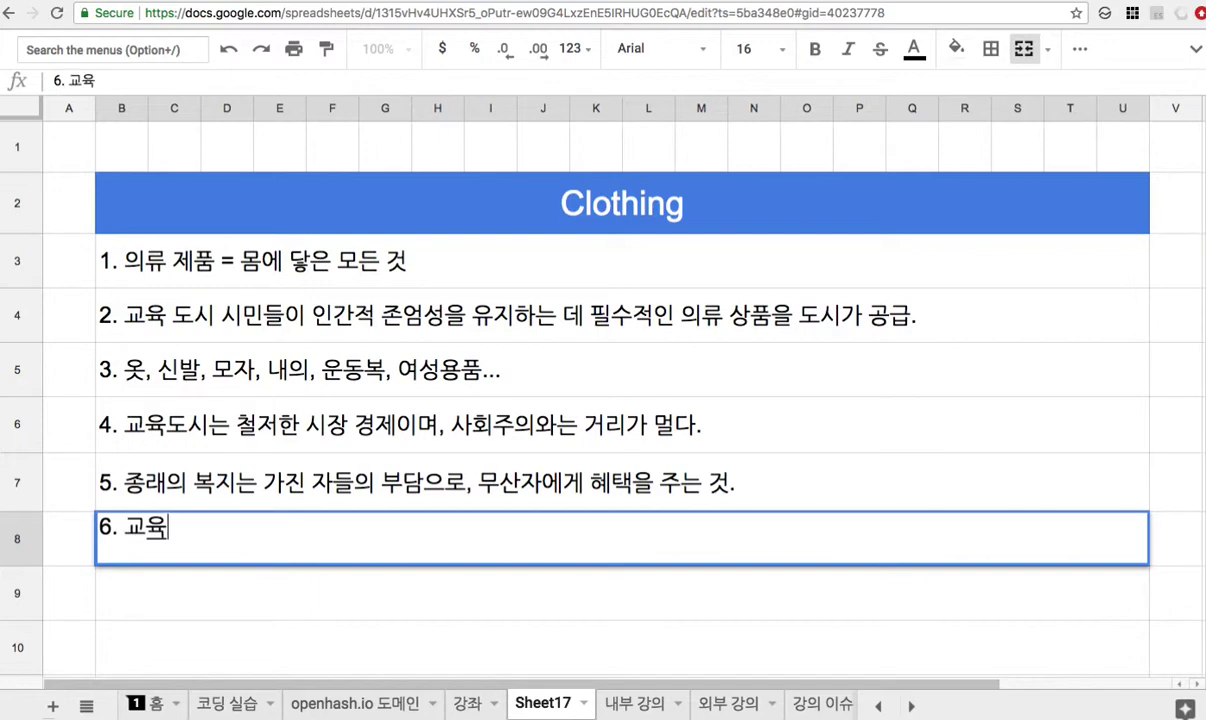
text(도시의 복지는 )
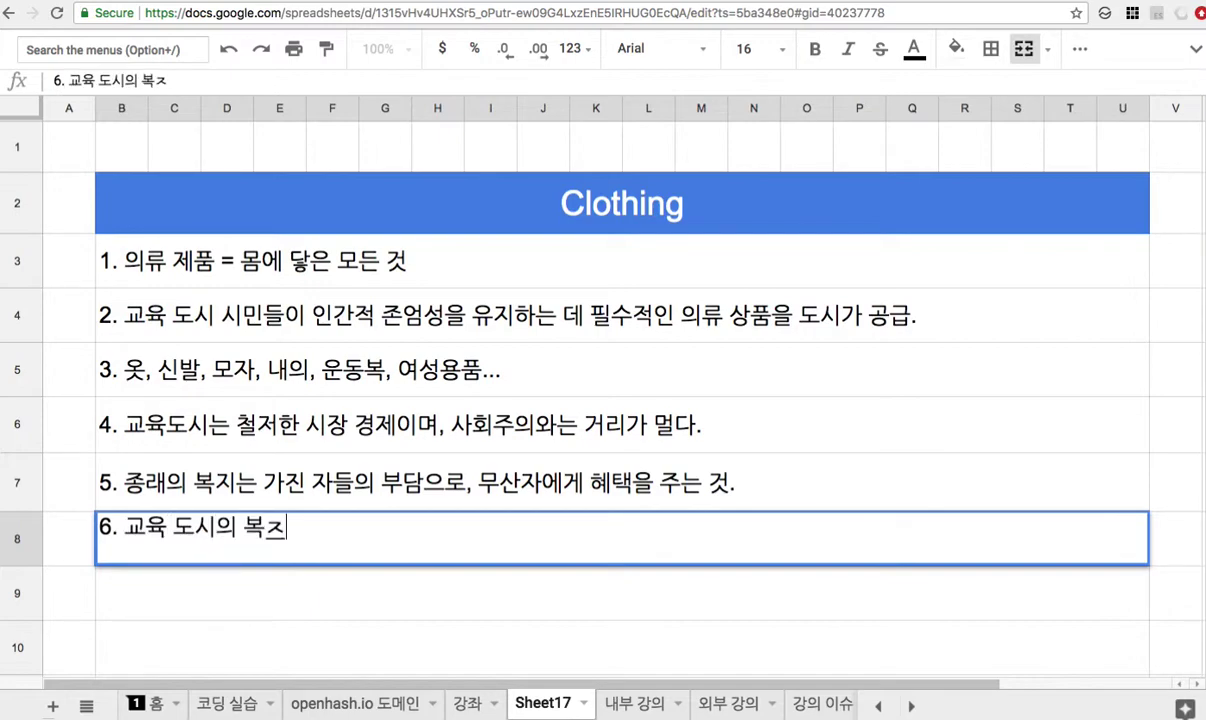
text(경영 하)
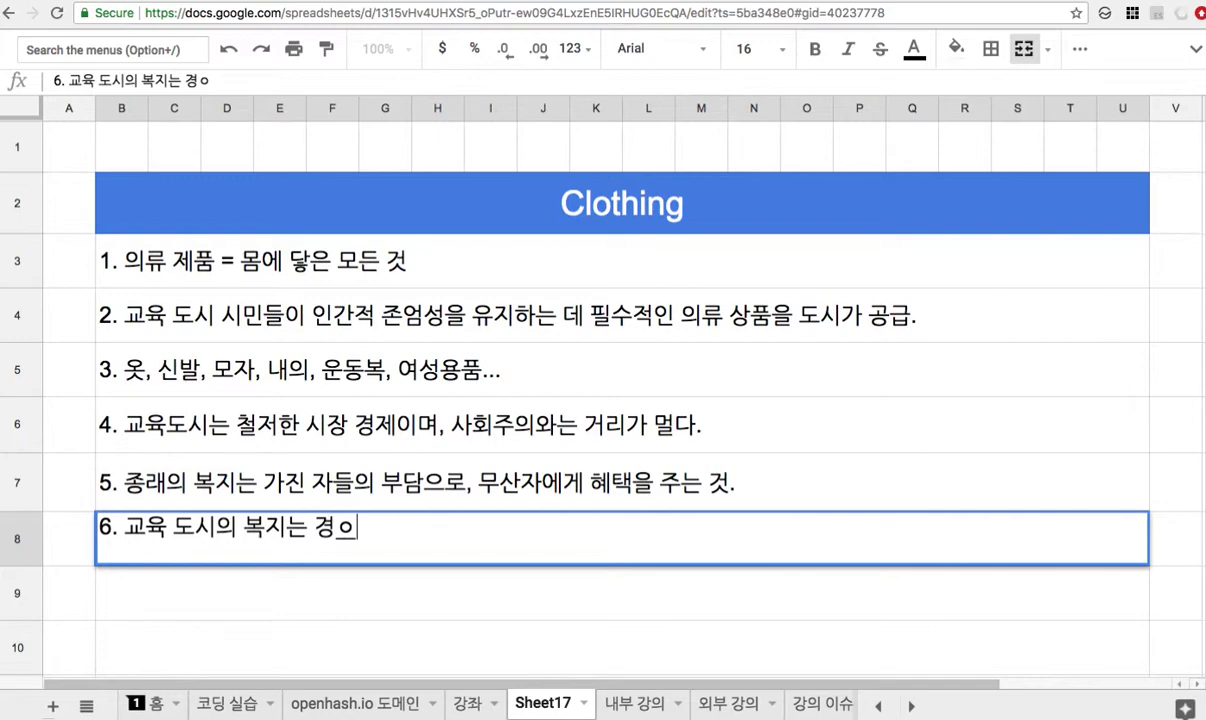
text(ㅂ리화, )
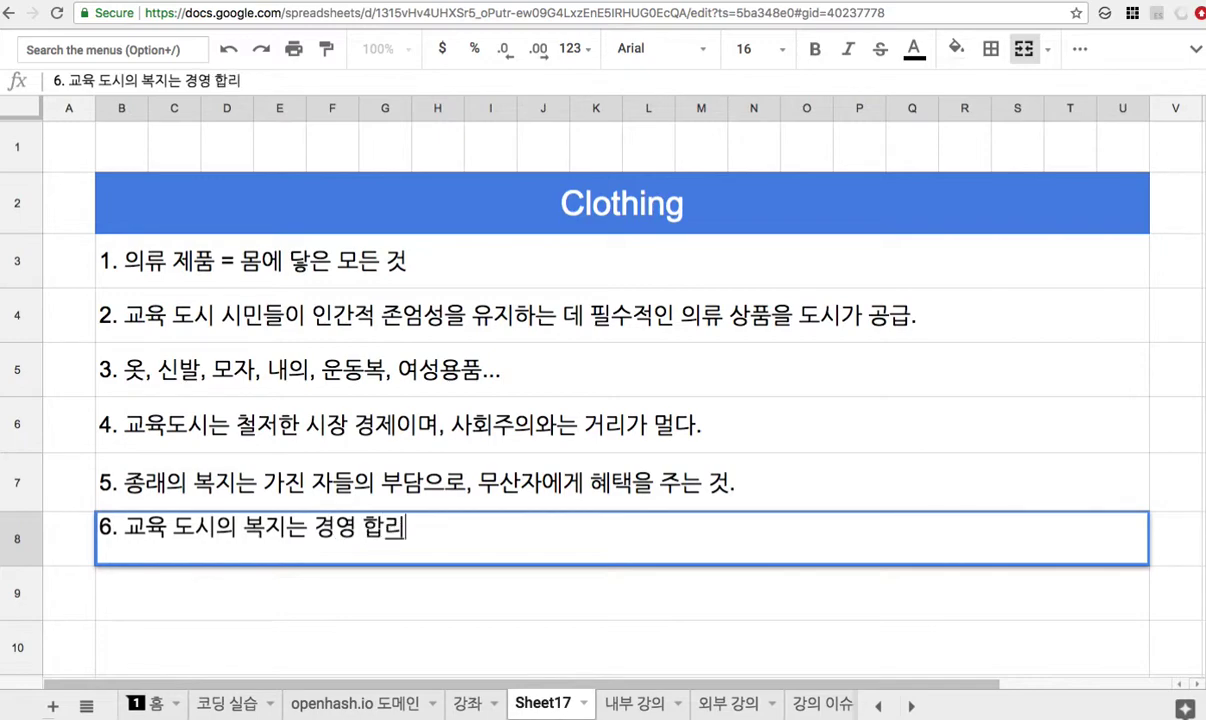
text(생산 )
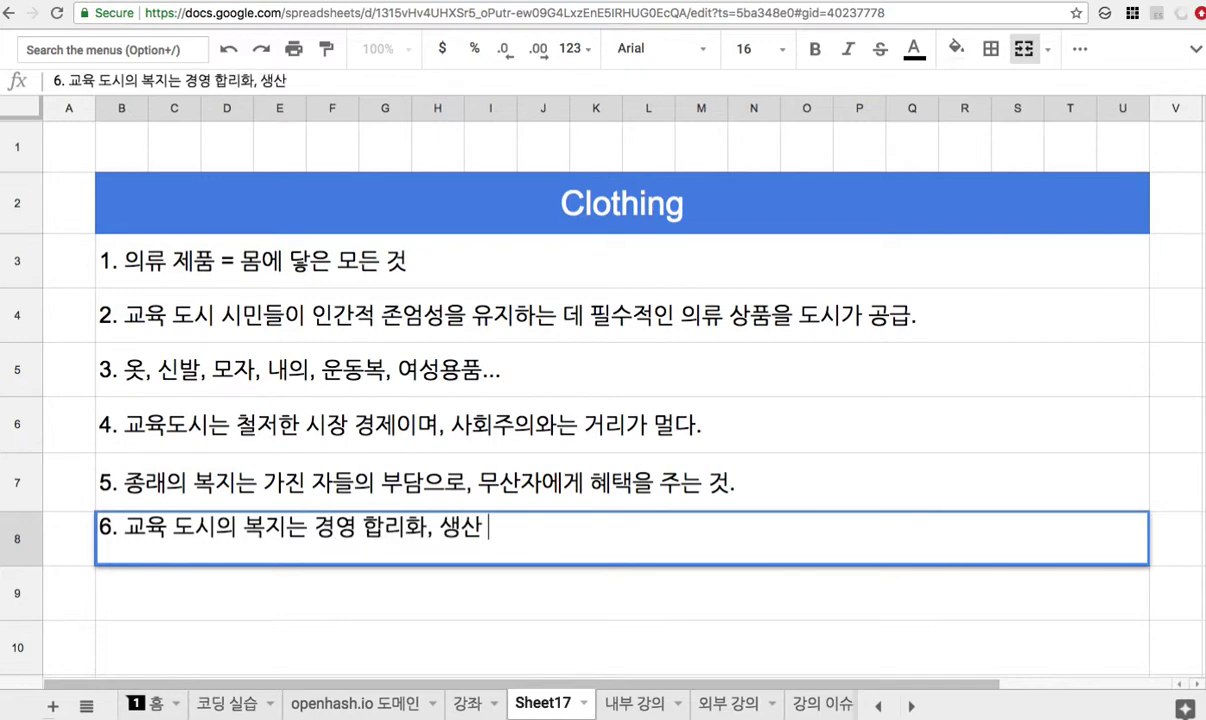
text(최적호ㅏ, 자동화,)
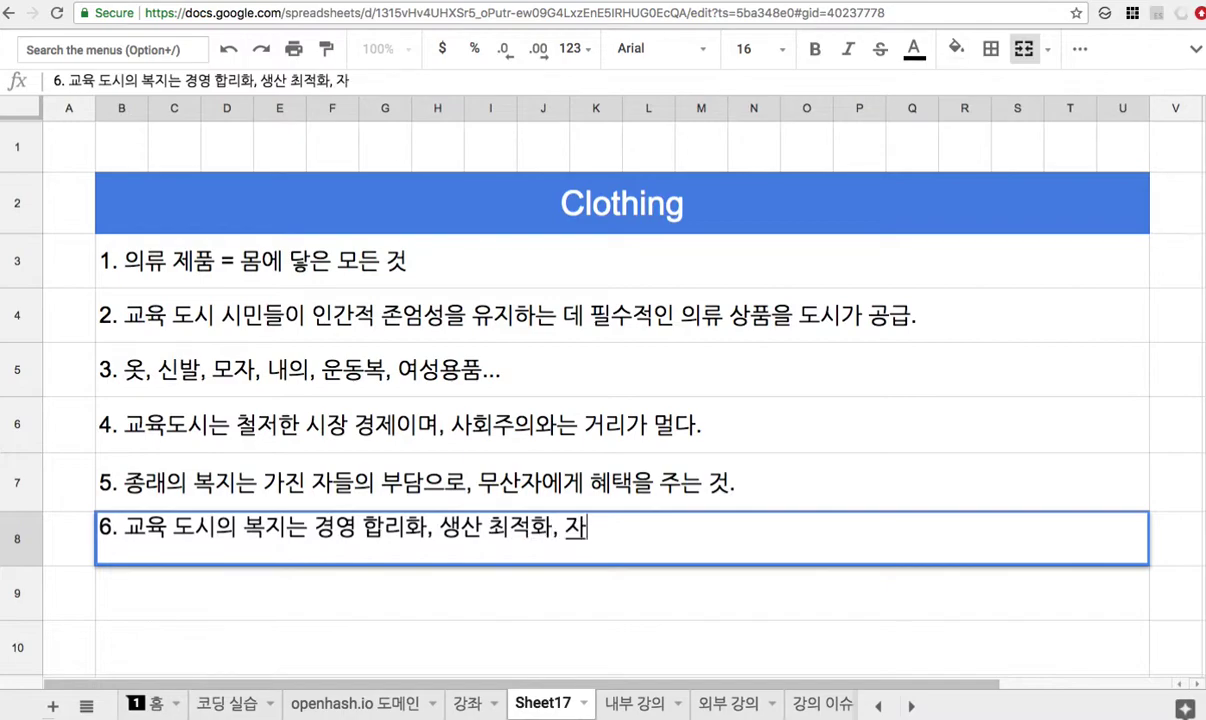
- Continue the row 8 note with "인공지능, 로보틱스, Openhash 등의 신기술"
text( 인공지)
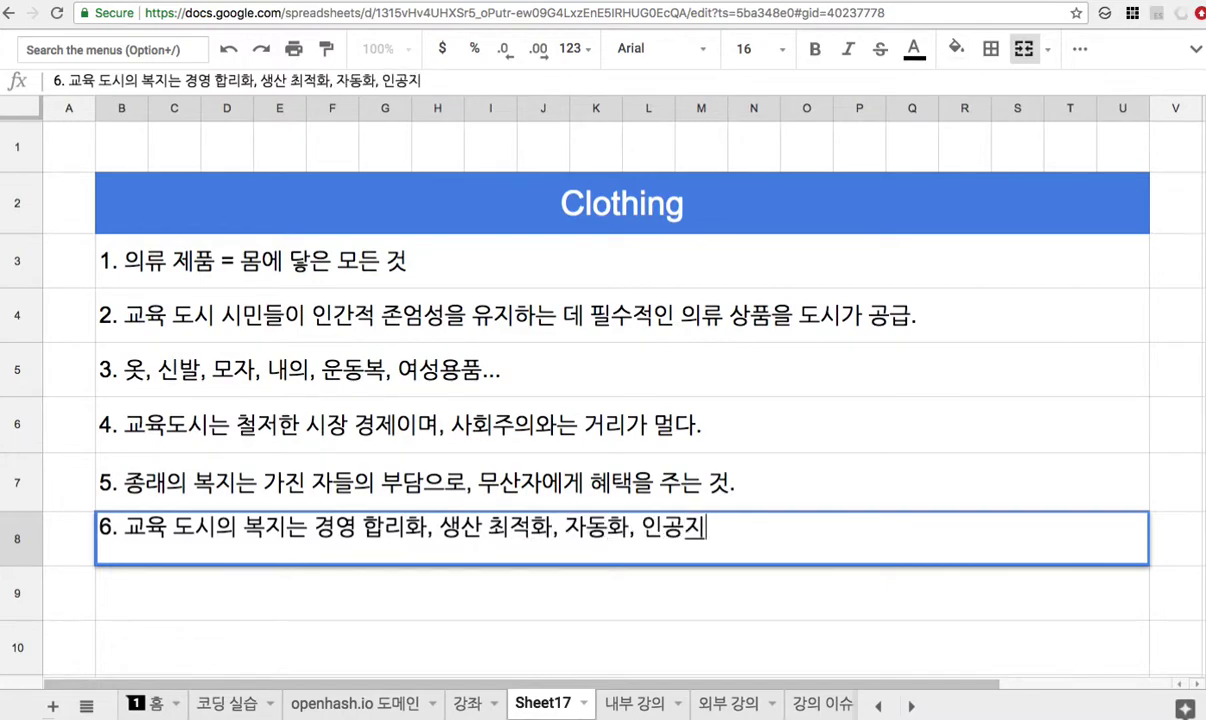
text(능, 로보틱스)
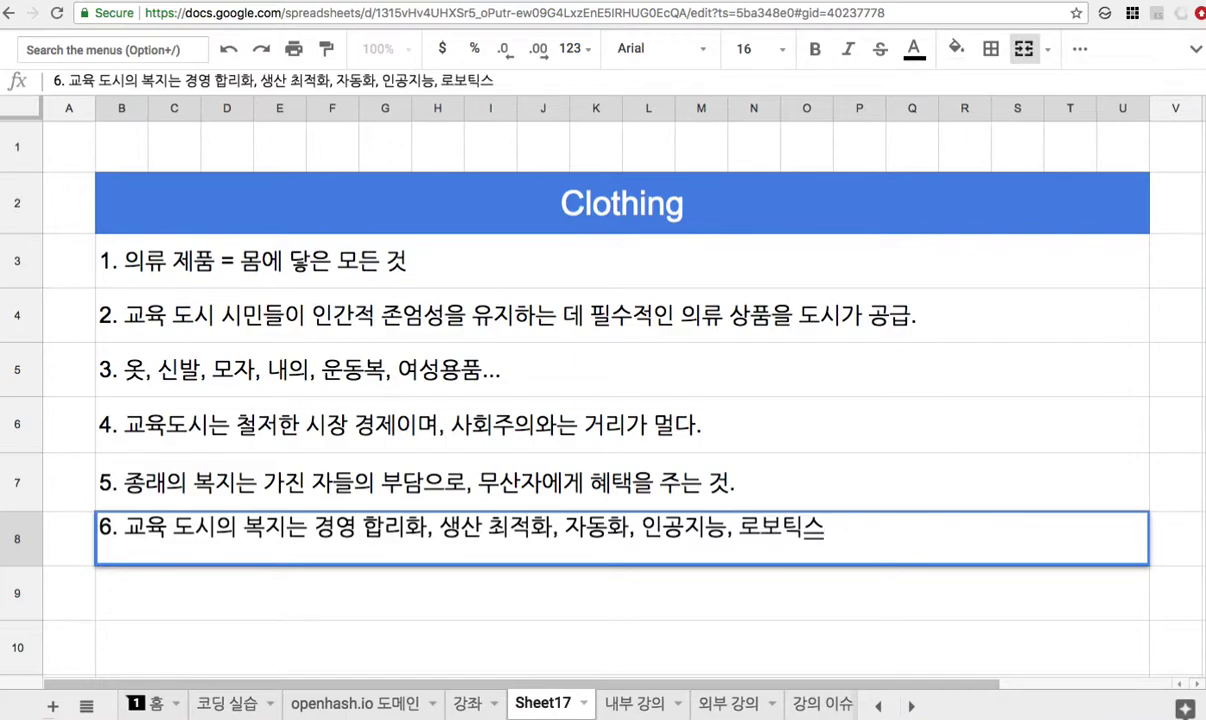
text( 등의 신ㅅ)
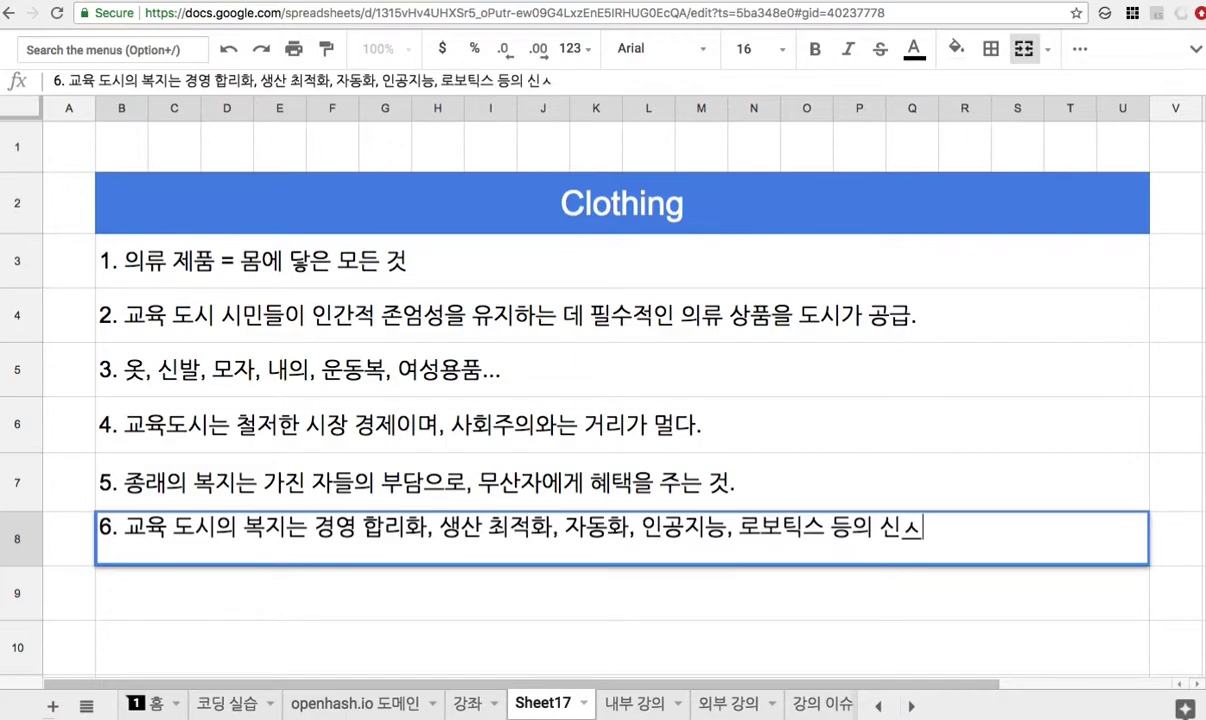
key(BackSpace)
text(기술)
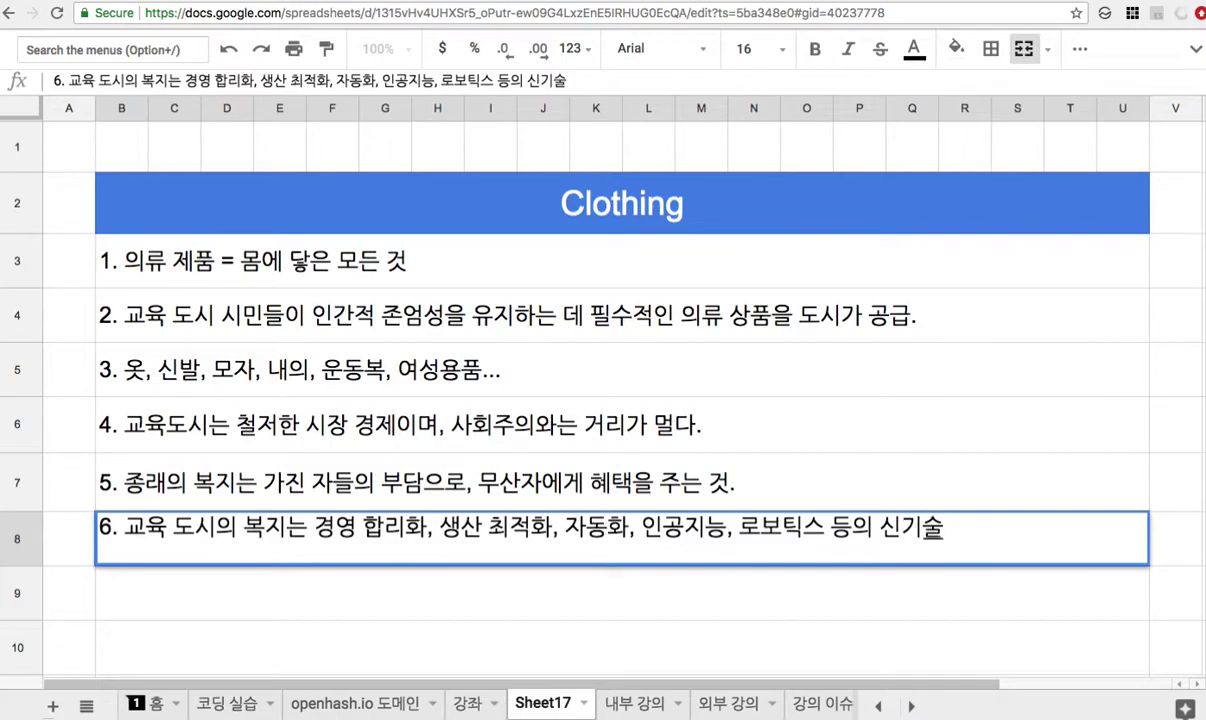
click(826, 526)
text(, Openhash)
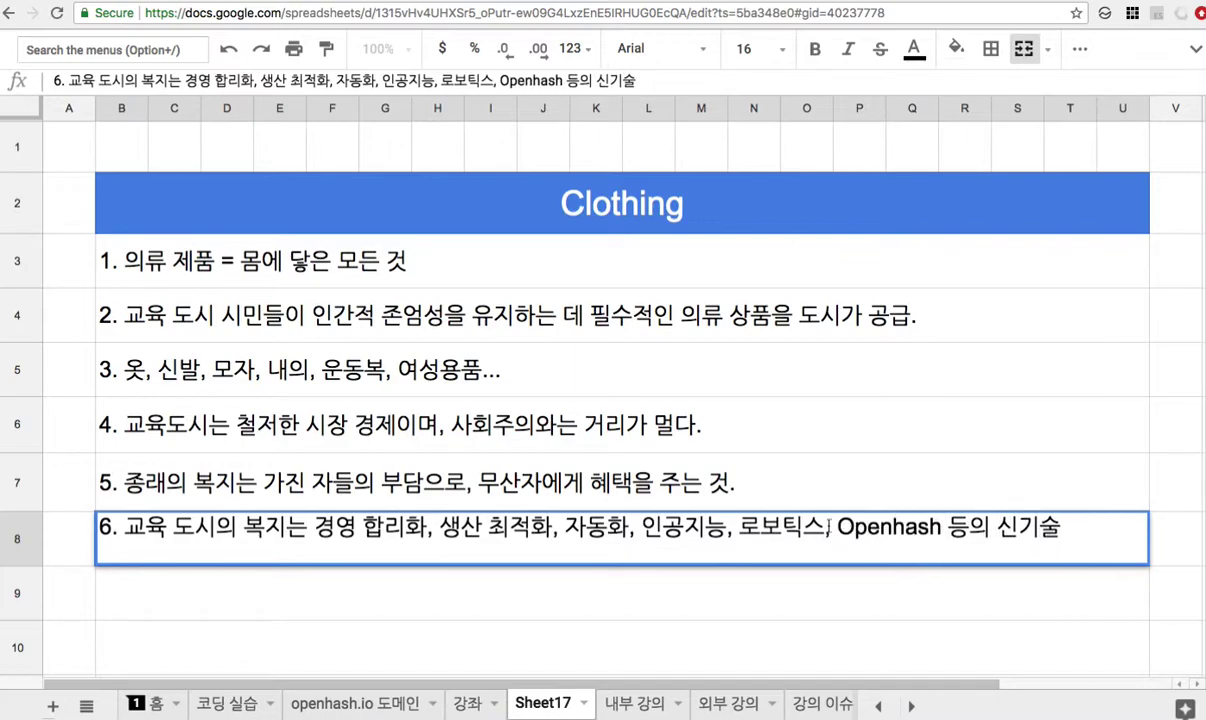
- Complete the row 8 note with "로 사회의 생산성을 높이고, 그로써 복지 자원을 조달한다." and make row 8 taller
click(1061, 526)
text(로 사회의 ㅅ)
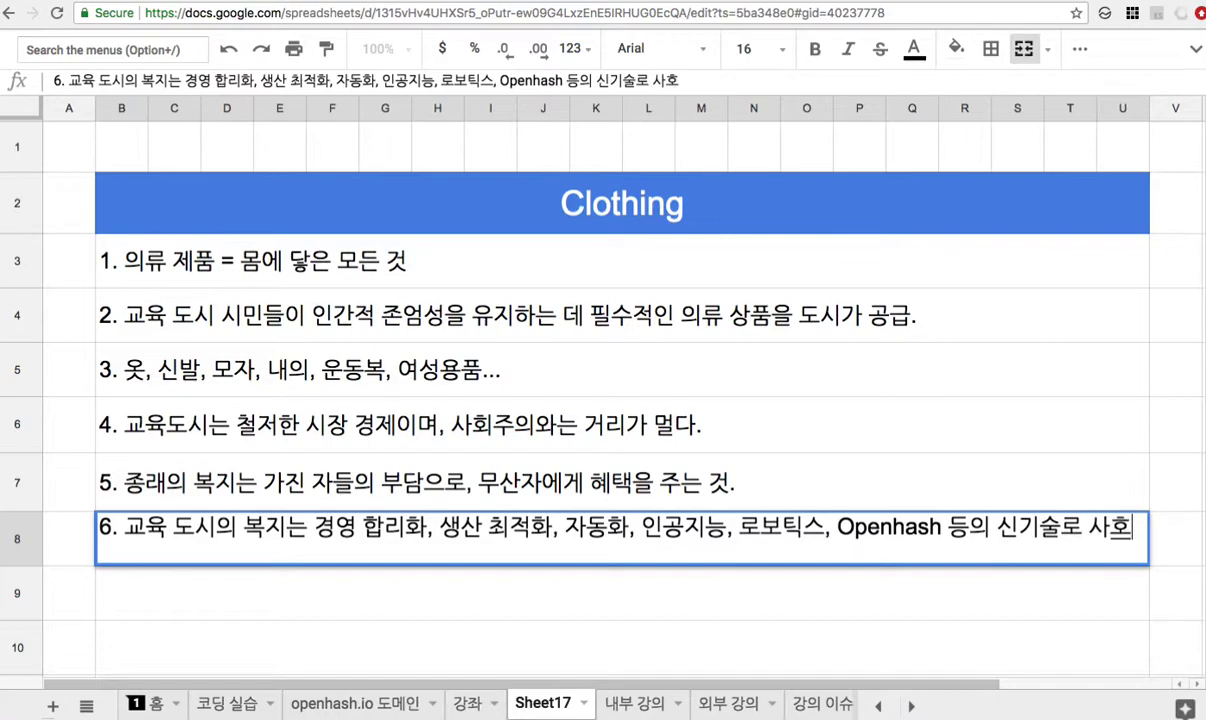
text(산성을 노)
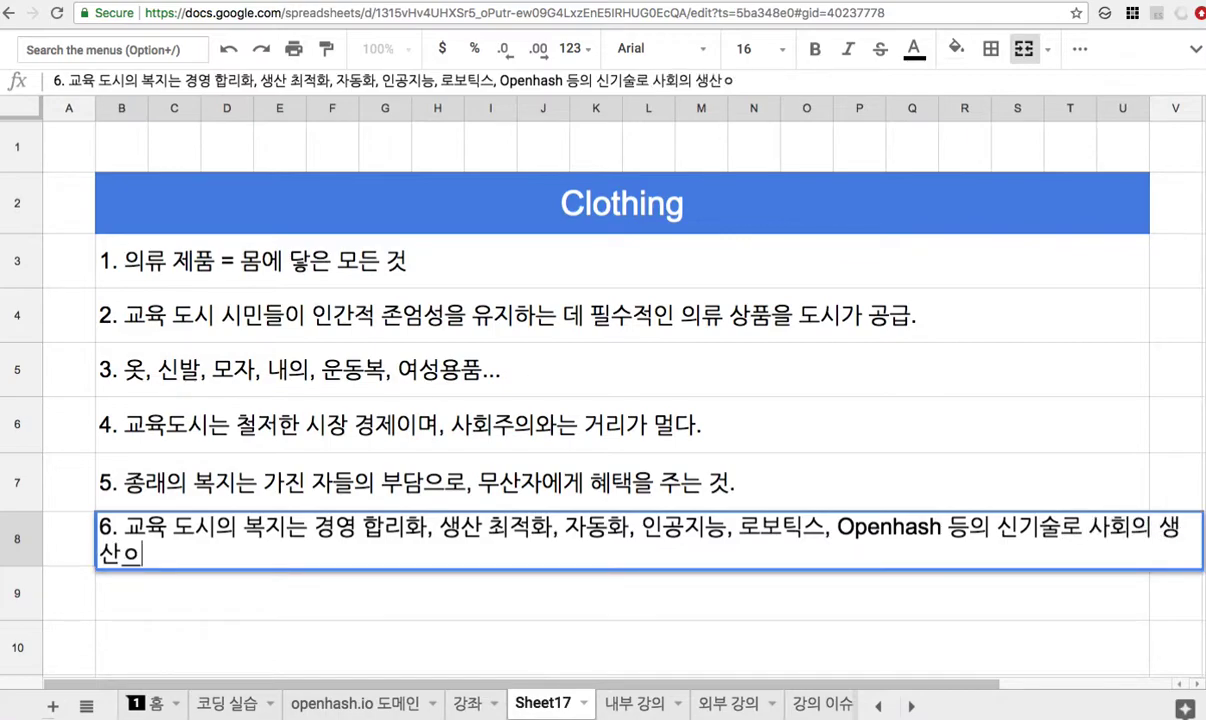
text(높이)
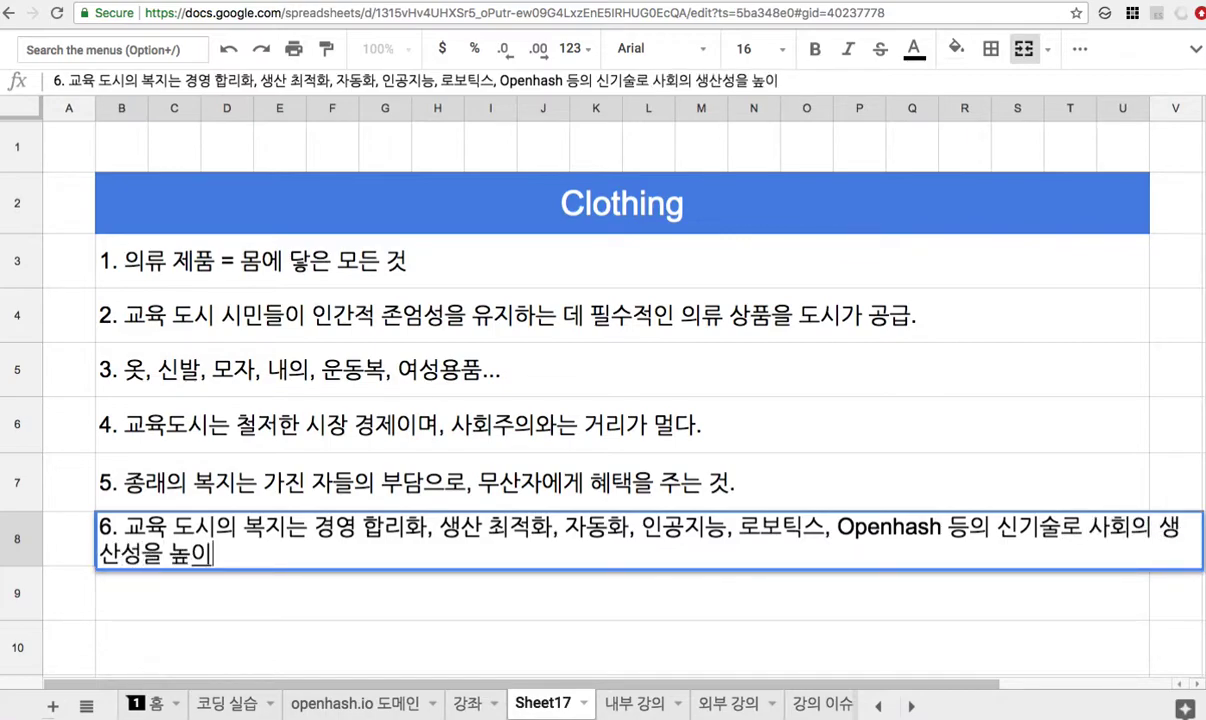
text(고, 그로써 복지 장)
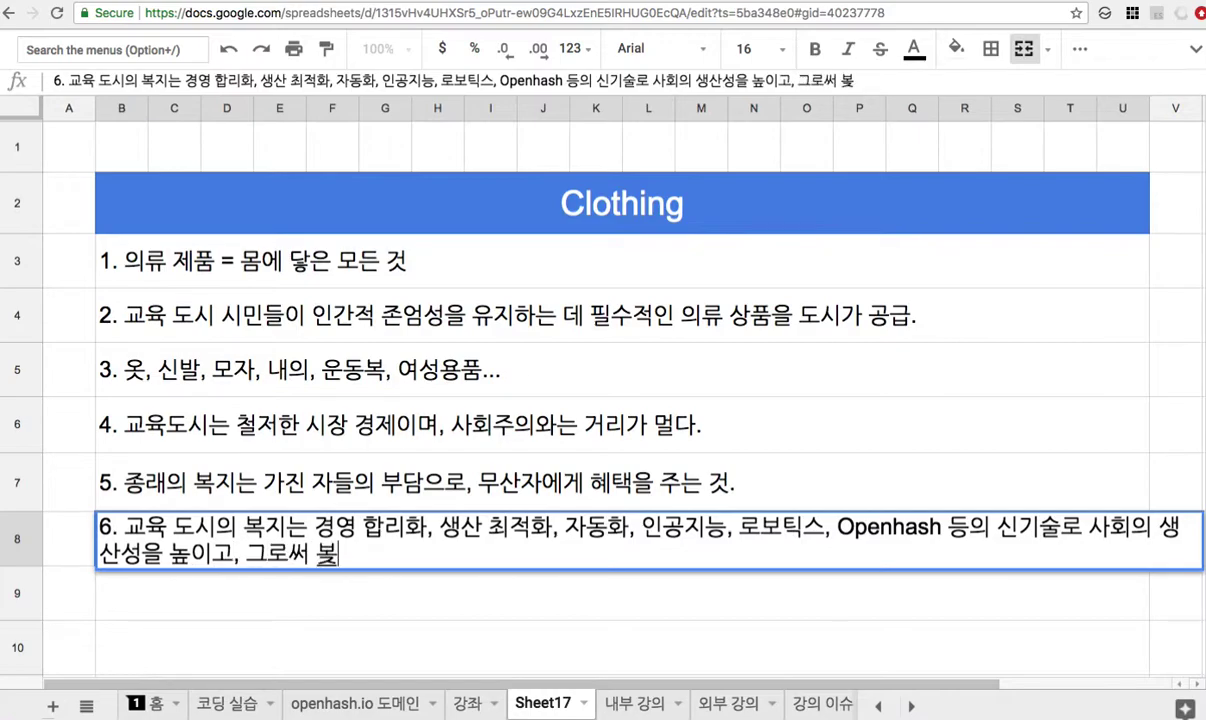
text(원을 조ㅈㄷ)
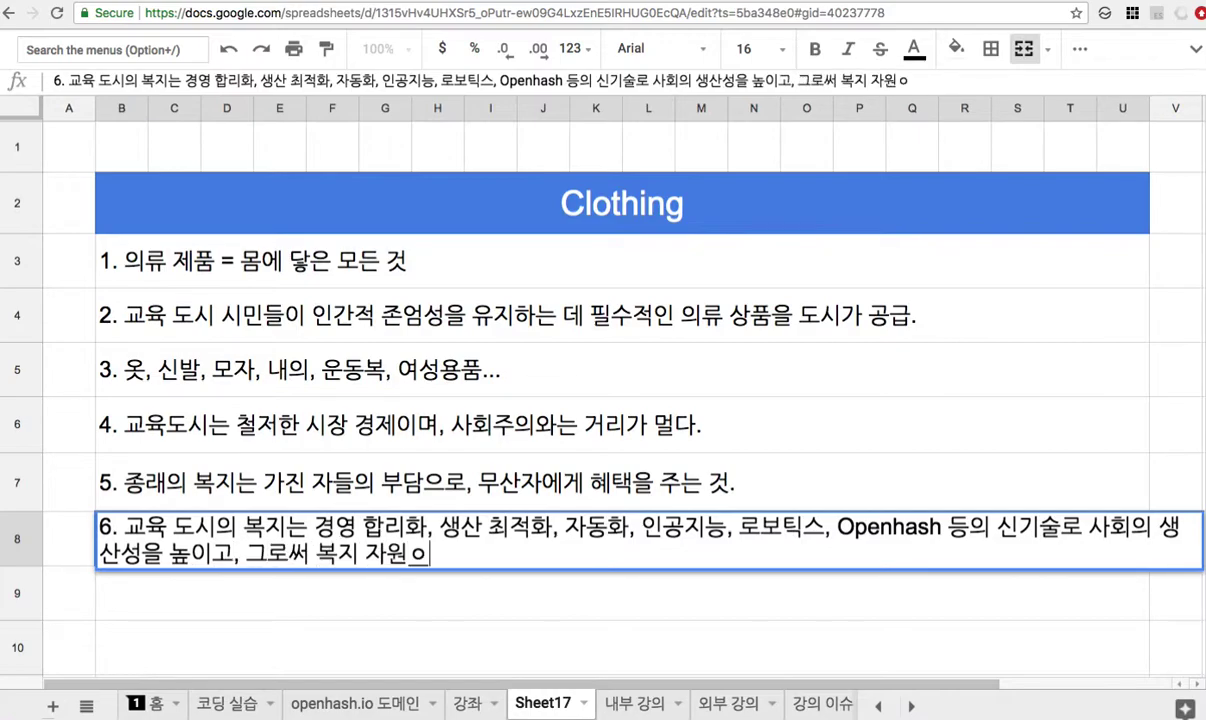
key(BackSpace)
key(BackSpace)
text(달한다.)
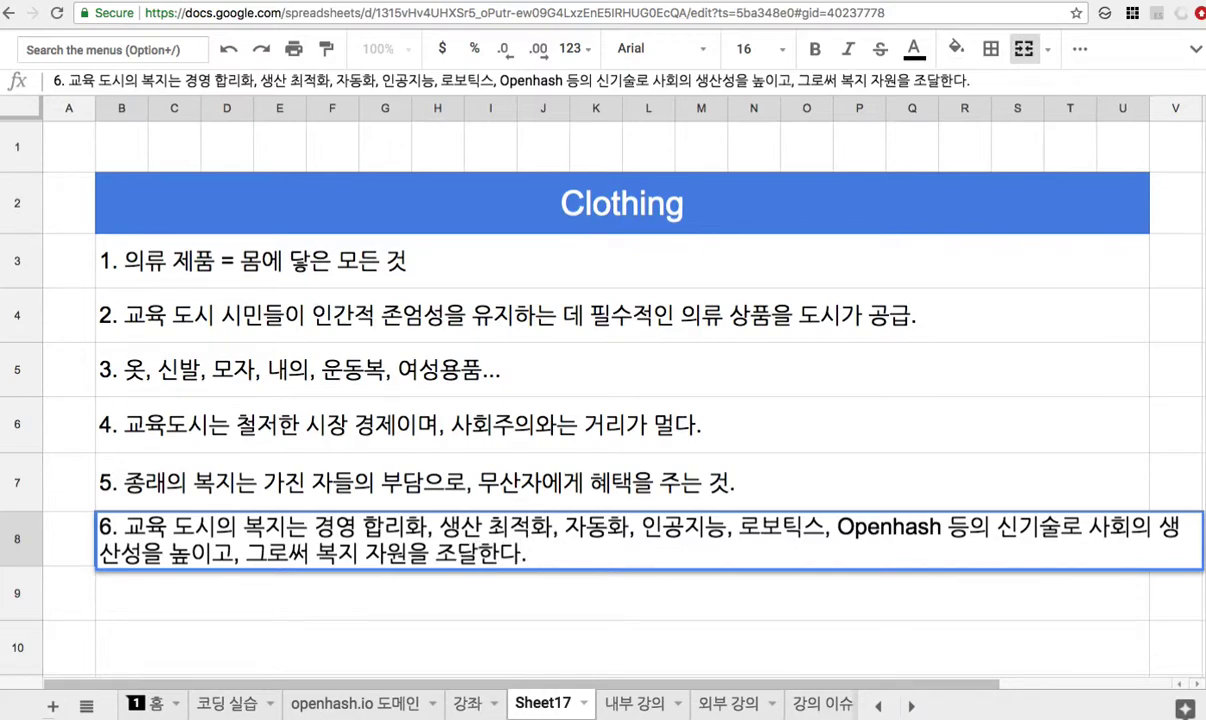
key(Return)
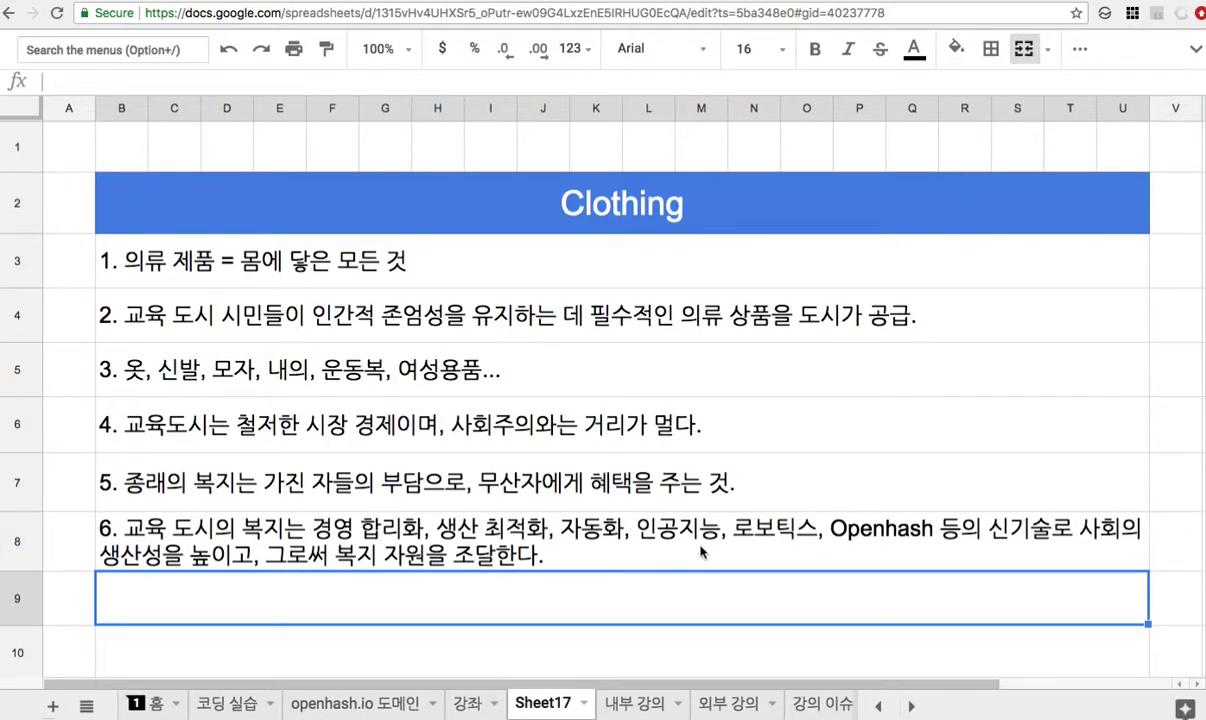
drag(30, 570, 33, 591)
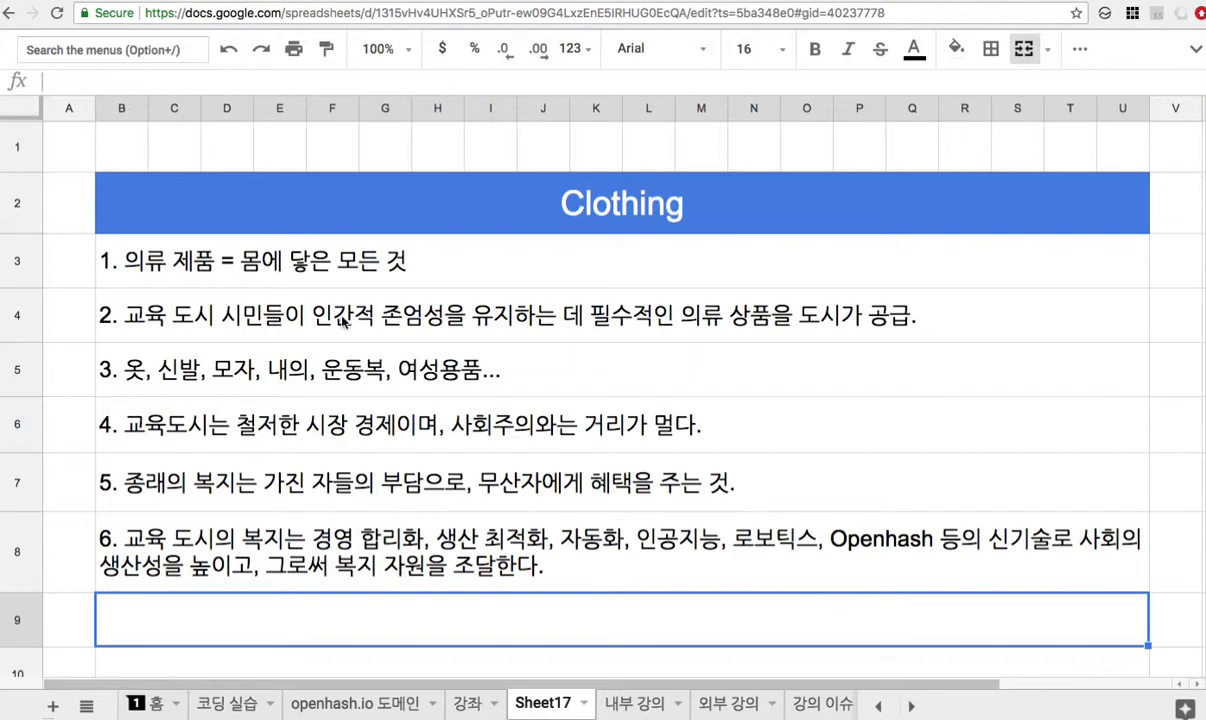
- Start a seventh note in row 9 with "7. 어떤 의복류를 복지 상품으로"
click(524, 231)
scroll(420, 297, down, 3)
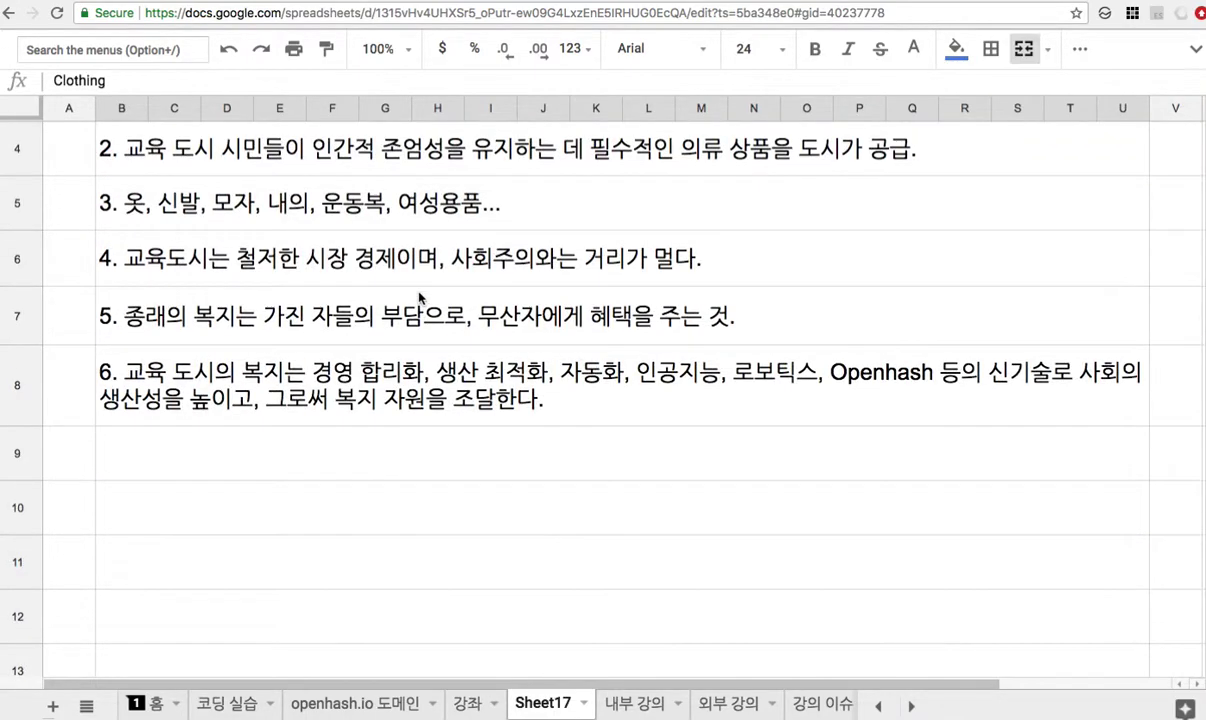
right_click(339, 455)
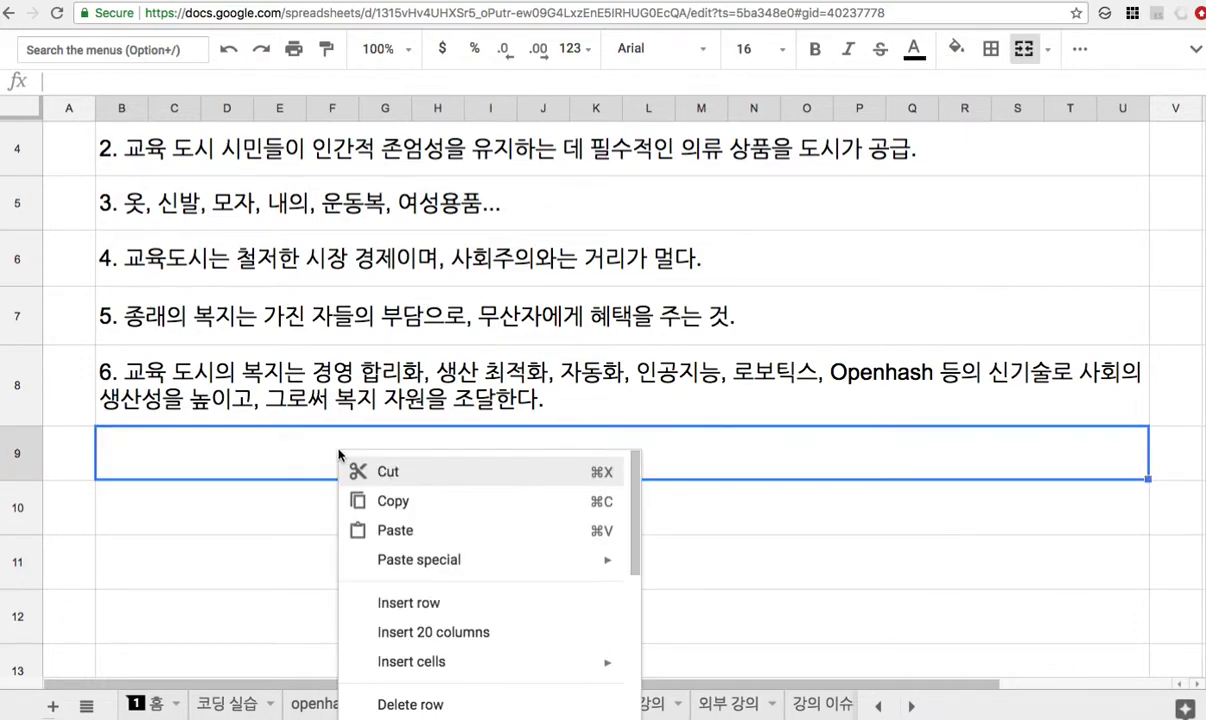
click(295, 446)
text(7)
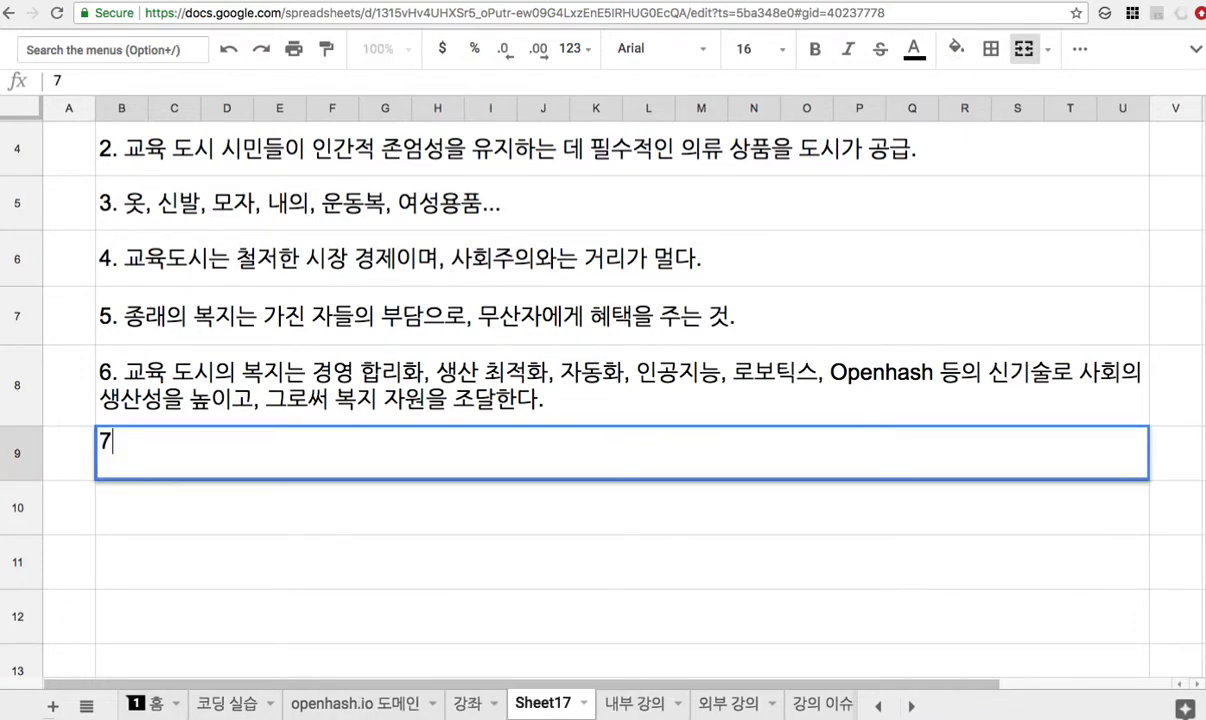
text(. 어떤 )
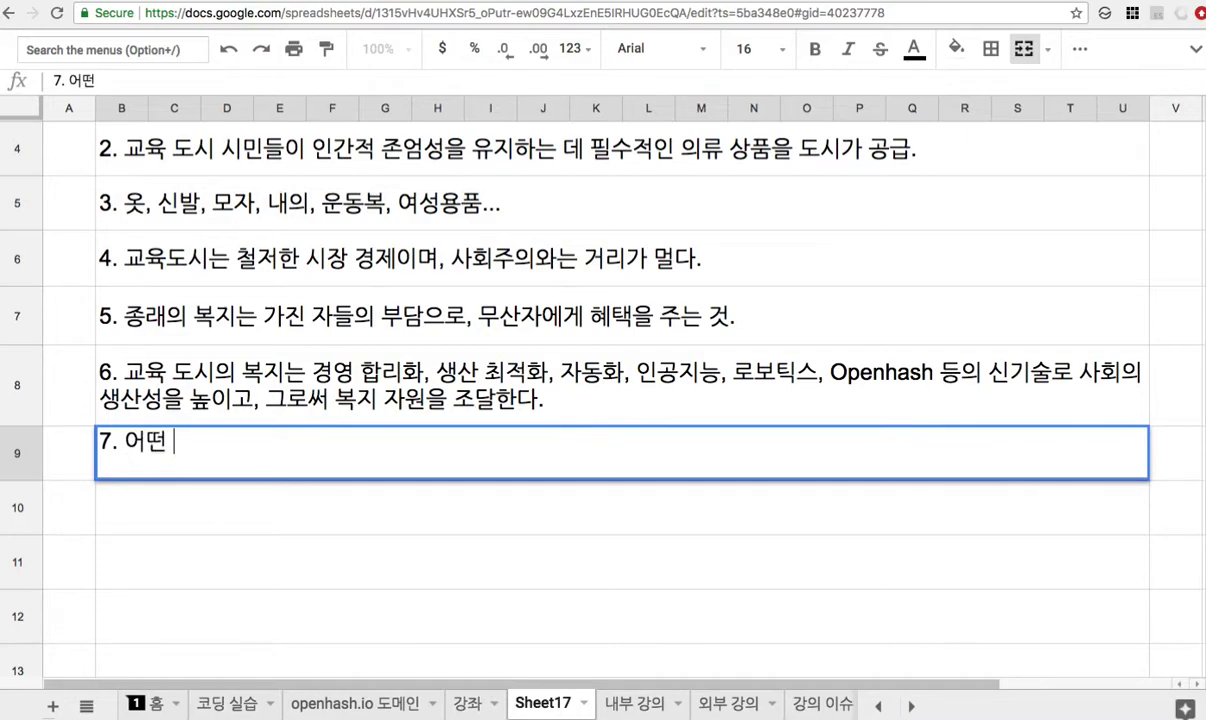
text(의복ㄹ류를 복)
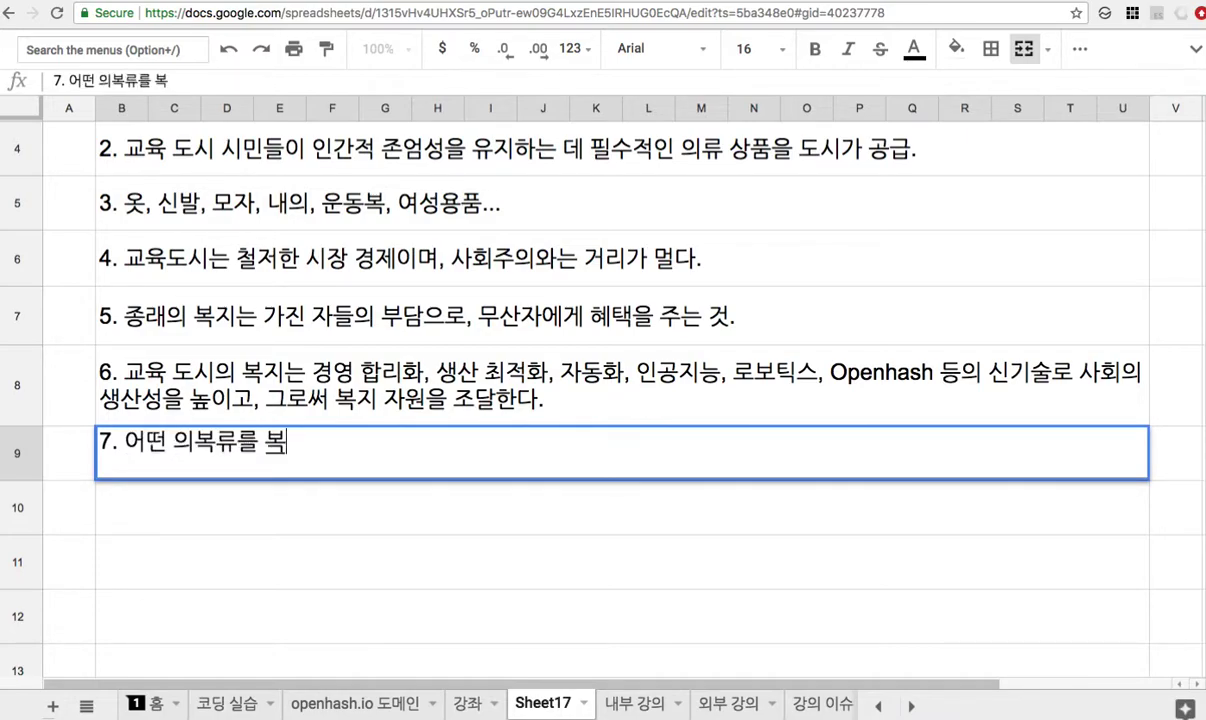
text(지 상푸ㅁ으로 ㅏㄹ 거)
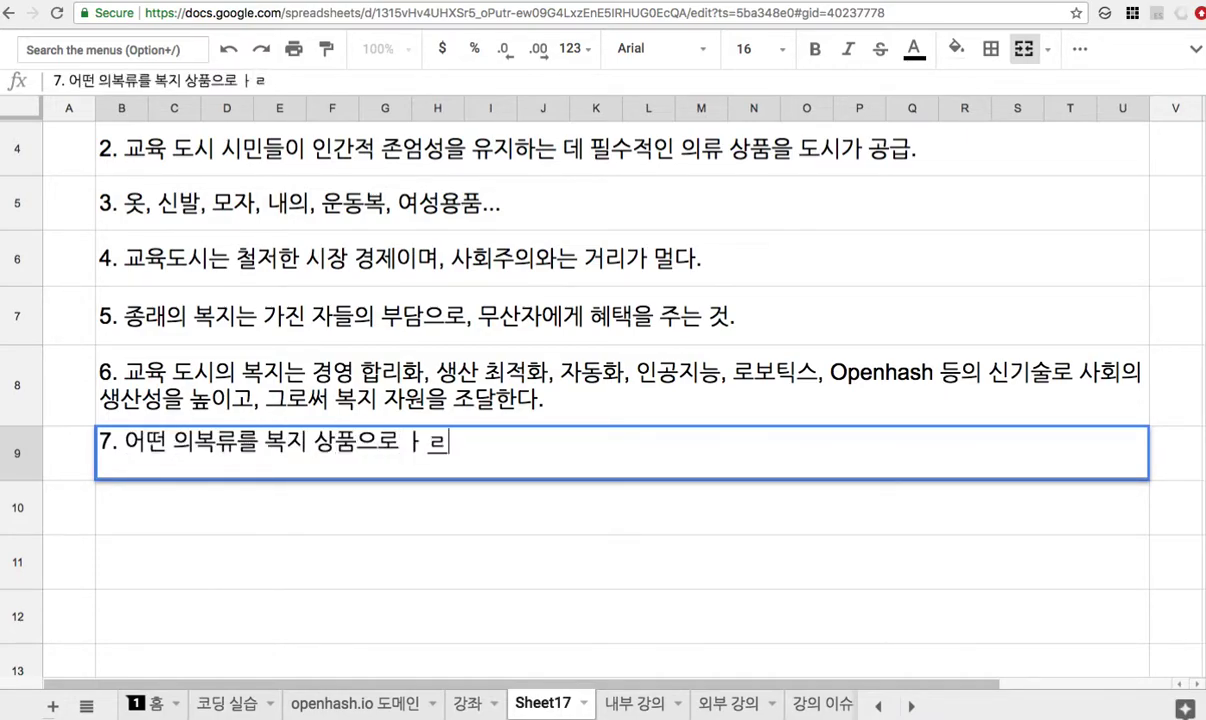
- Complete the row 9 note with "할 것인지 결정", correcting the mistyped ending, and change its number to "1)"
key(BackSpace)
key(BackSpace)
key(BackSpace)
key(BackSpace)
text(할)
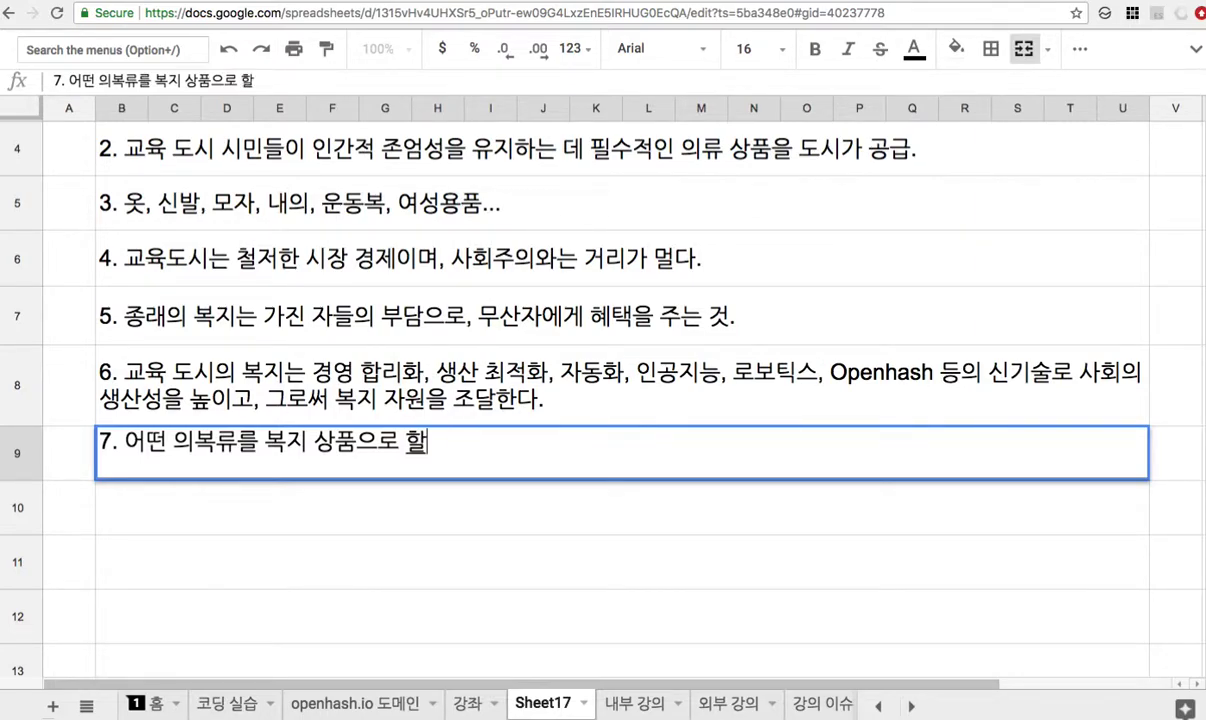
text( 것이ㄴ지 결정)
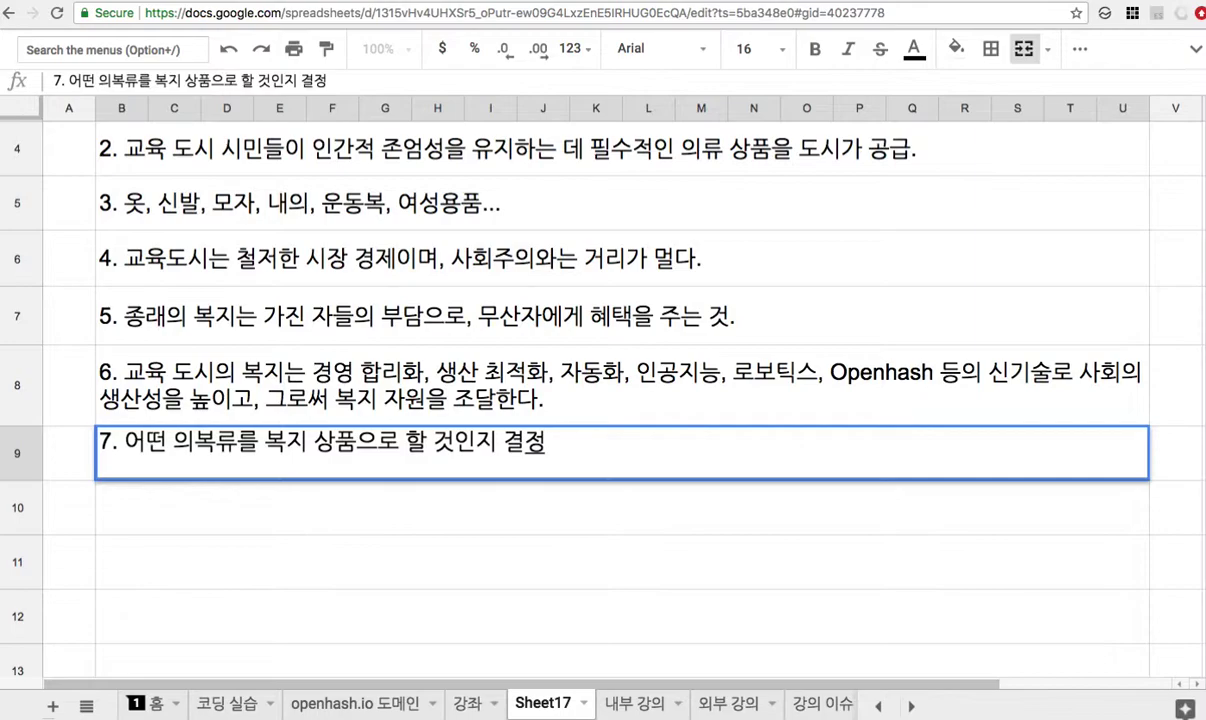
drag(117, 448, 88, 432)
text(1))
- Enter the second sub-item in row 10 as "2) 생산자에게 어떤 보상을 할 것인지"
click(171, 519)
text(2) 생산자에)
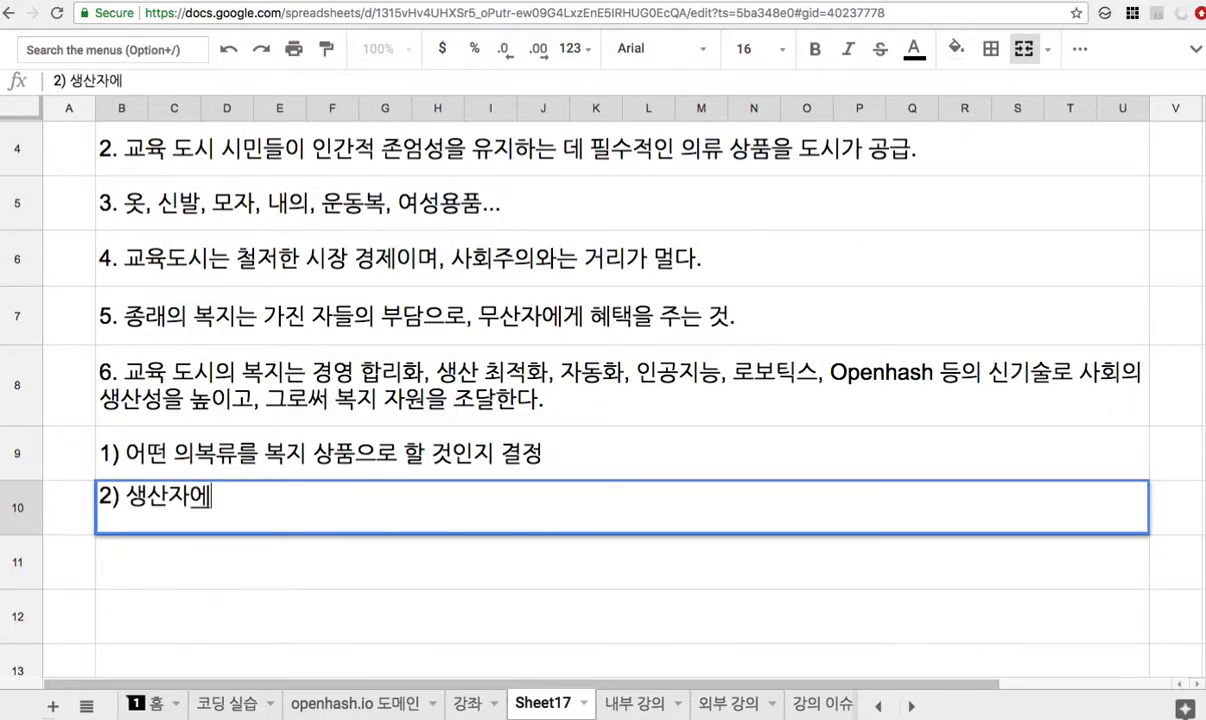
text(게 어ㄸ떤 보)
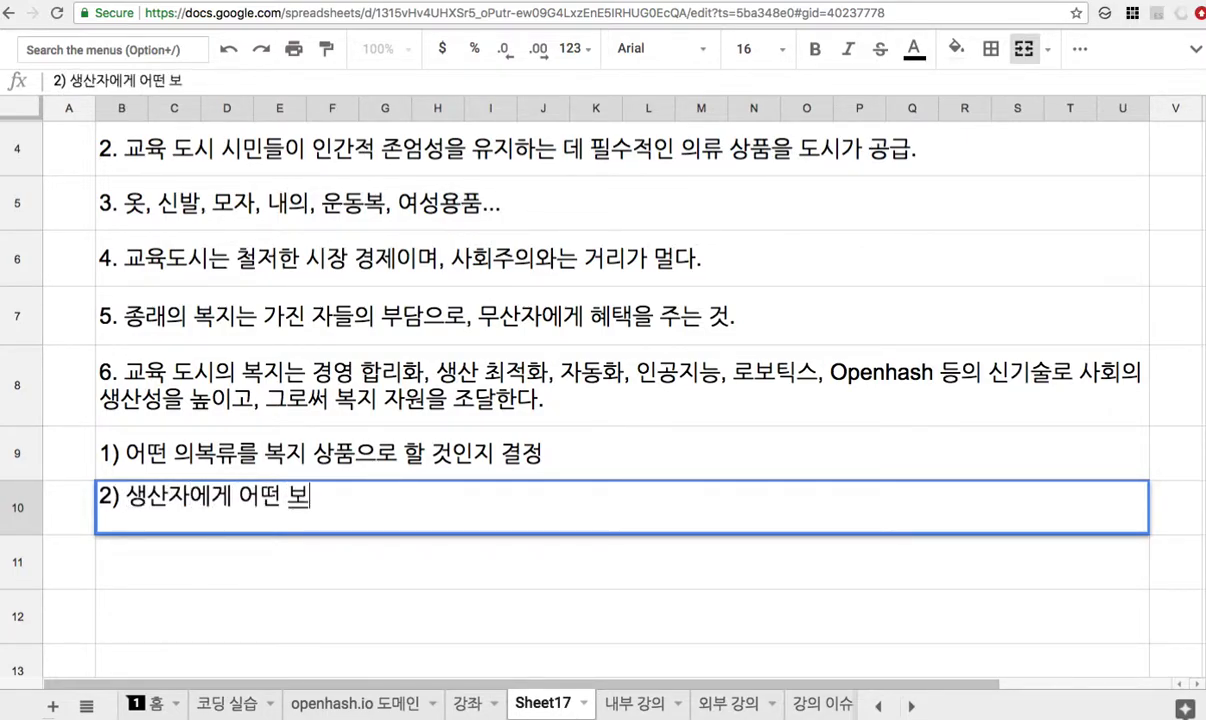
text(상을 할 것ㅇ인지)
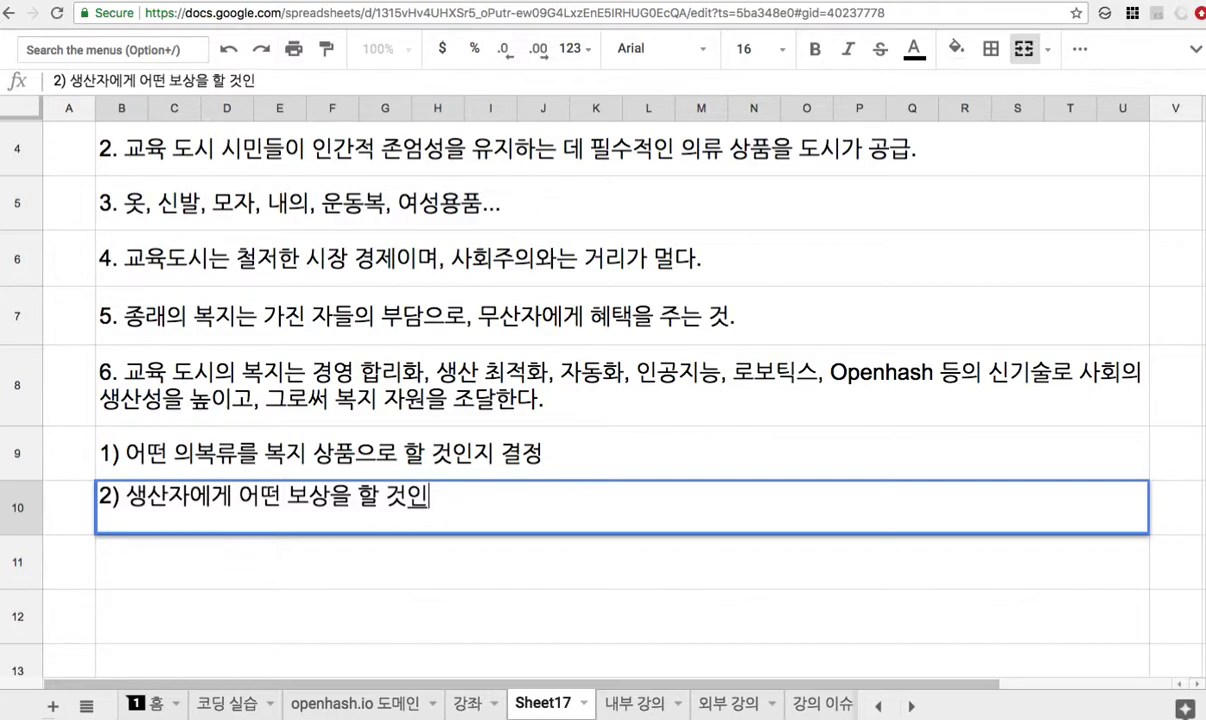
key(Return)
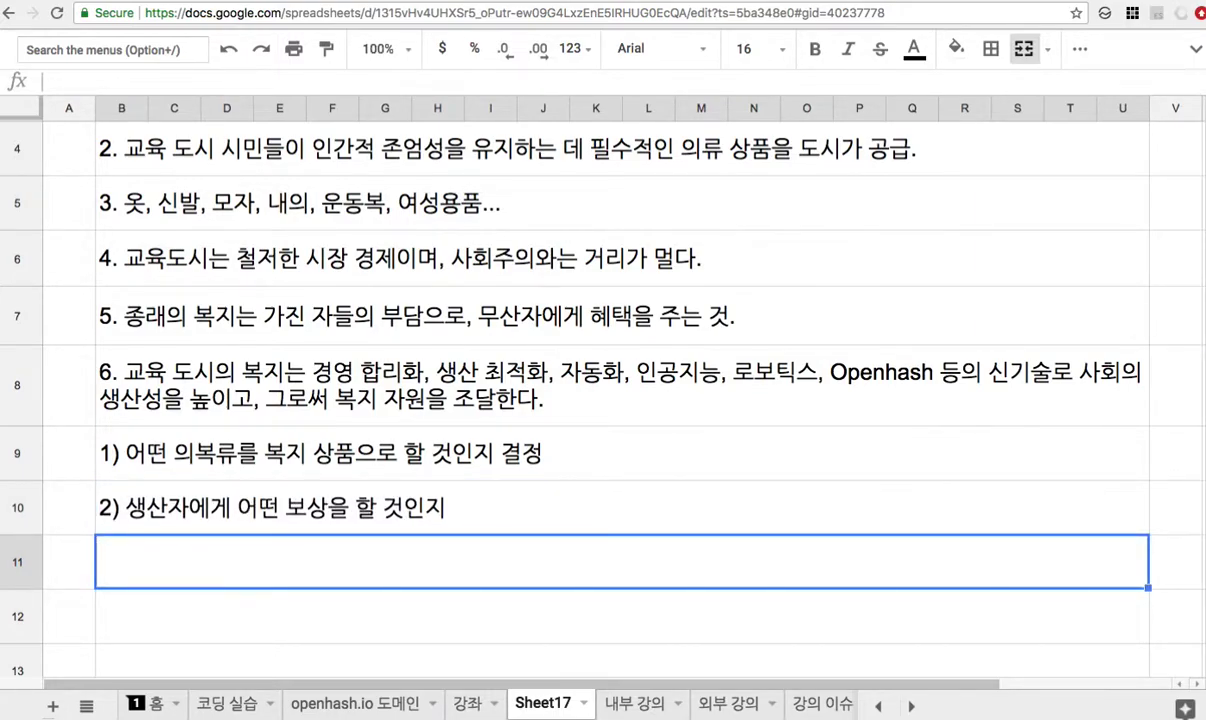